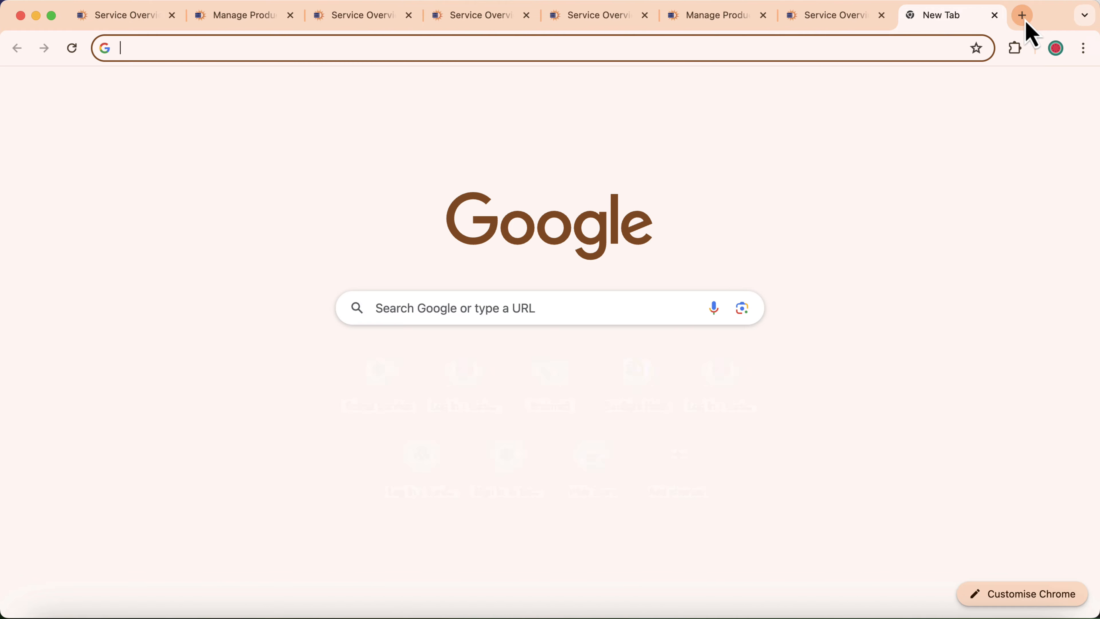
# Load cp.sunlighthost.com, open the exploresunlighthost.com service overview, and start a blank browser tab
pyautogui.write('cp')
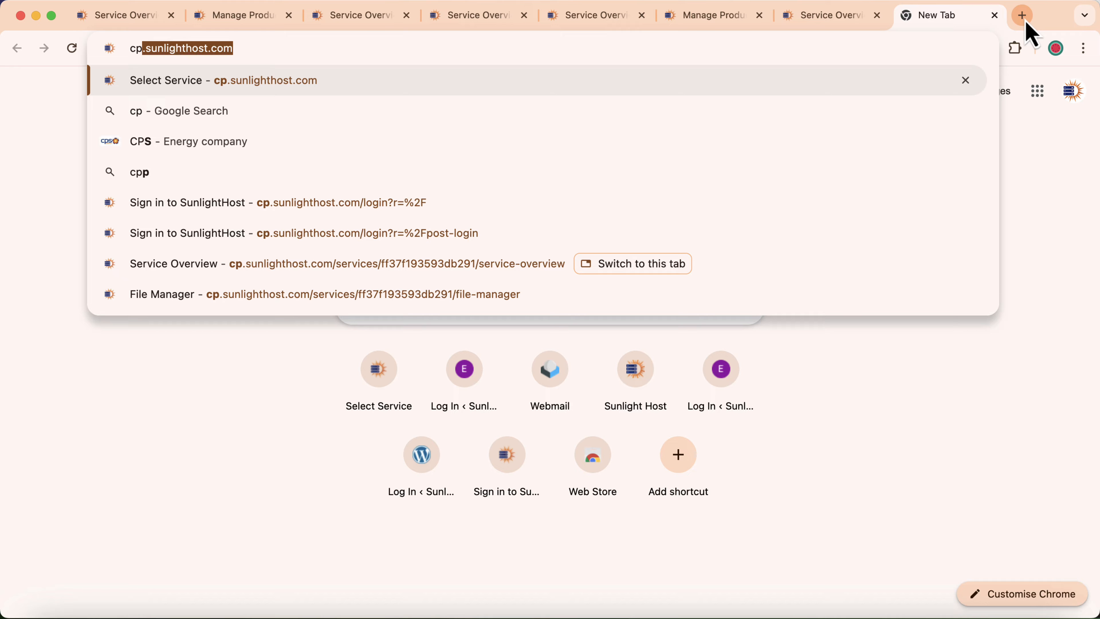
pyautogui.press('Right')
pyautogui.press('Return')
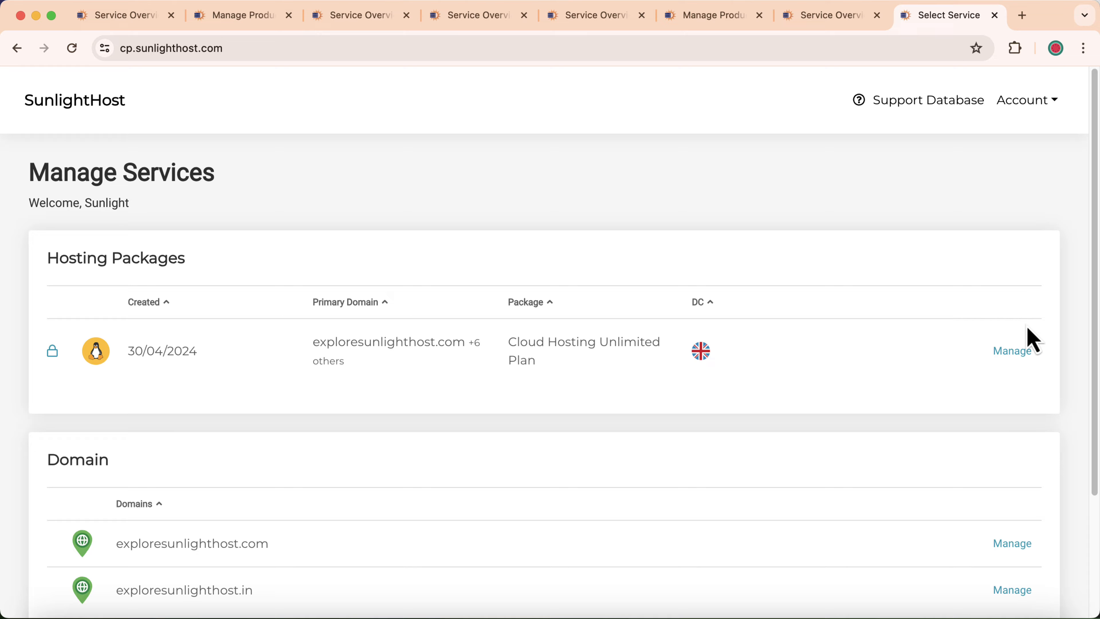
pyautogui.click(1022, 360)
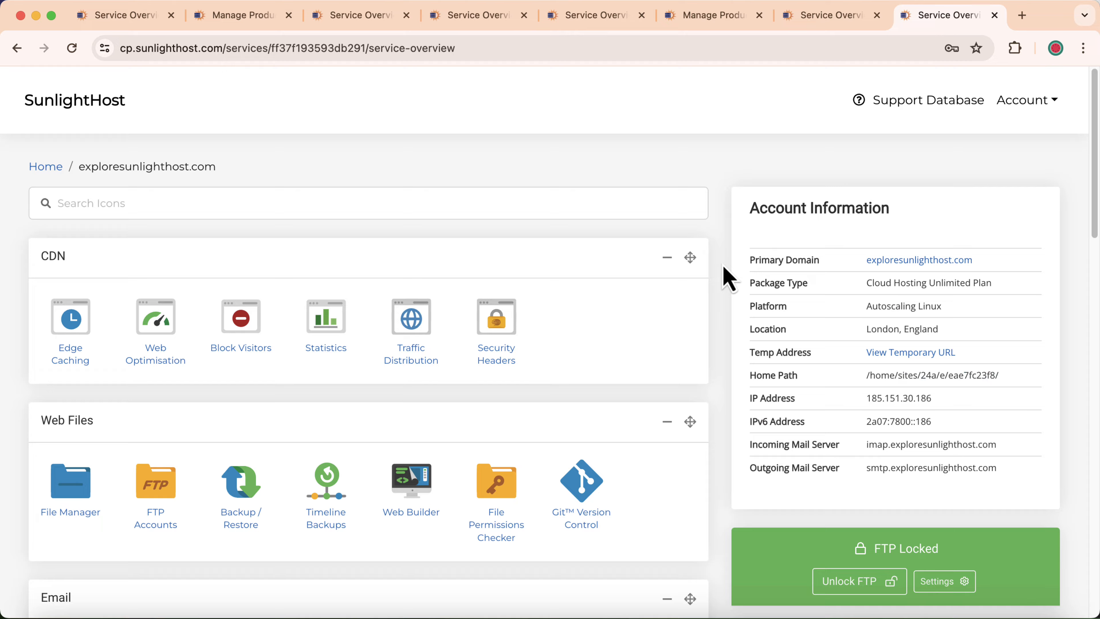
pyautogui.click(1022, 15)
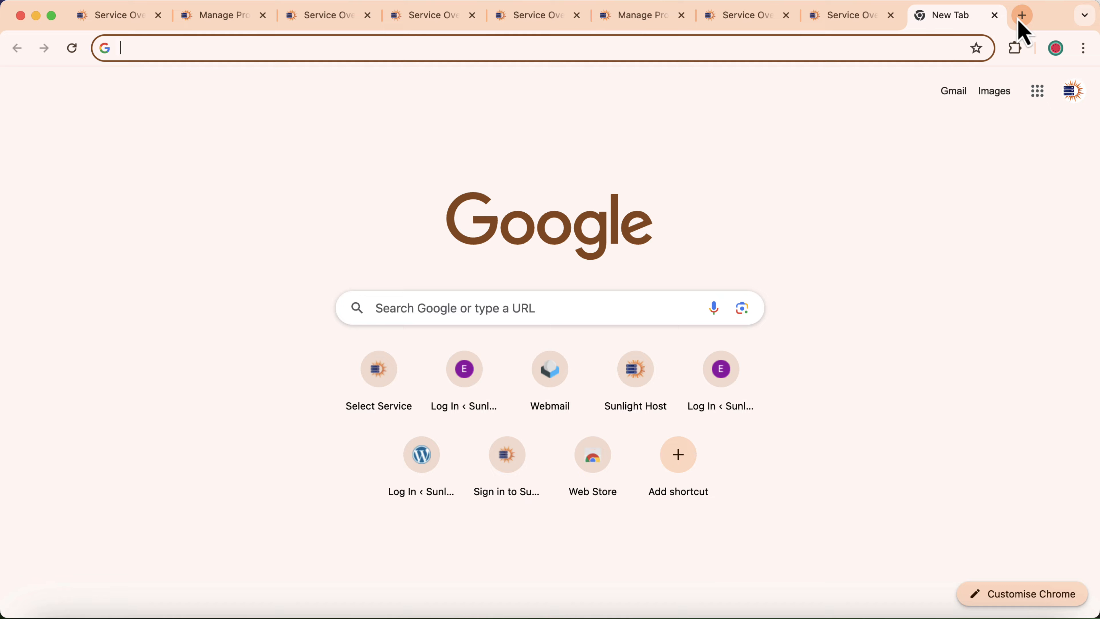
# Go to sunlighthost.com's Client Area, log out, and log back in with saved credentials
pyautogui.write('su')
pyautogui.press('Right')
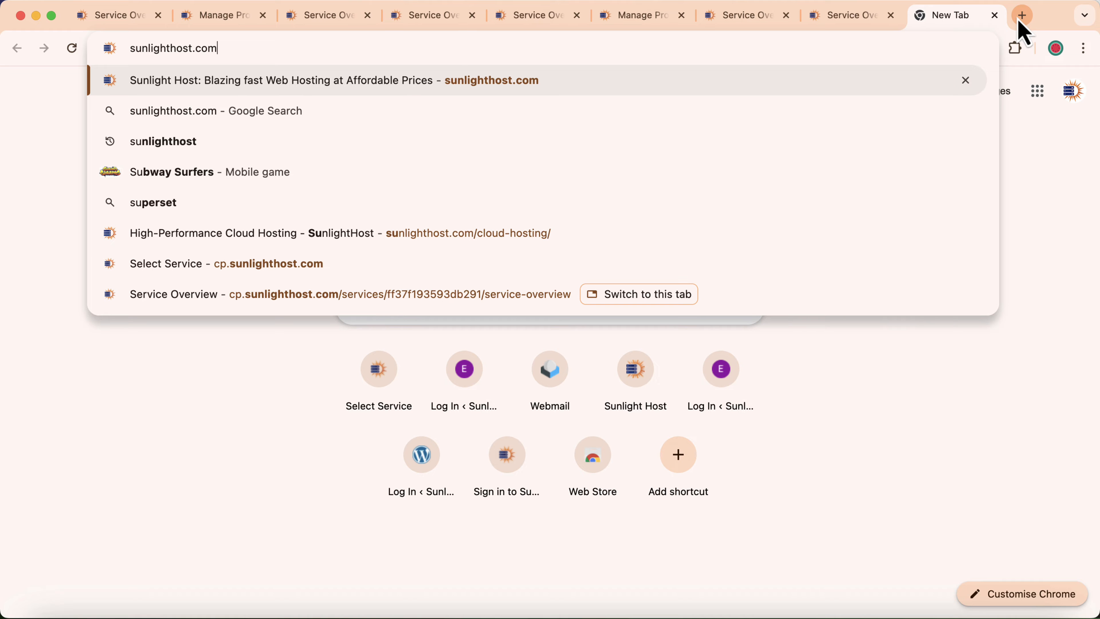
pyautogui.press('Return')
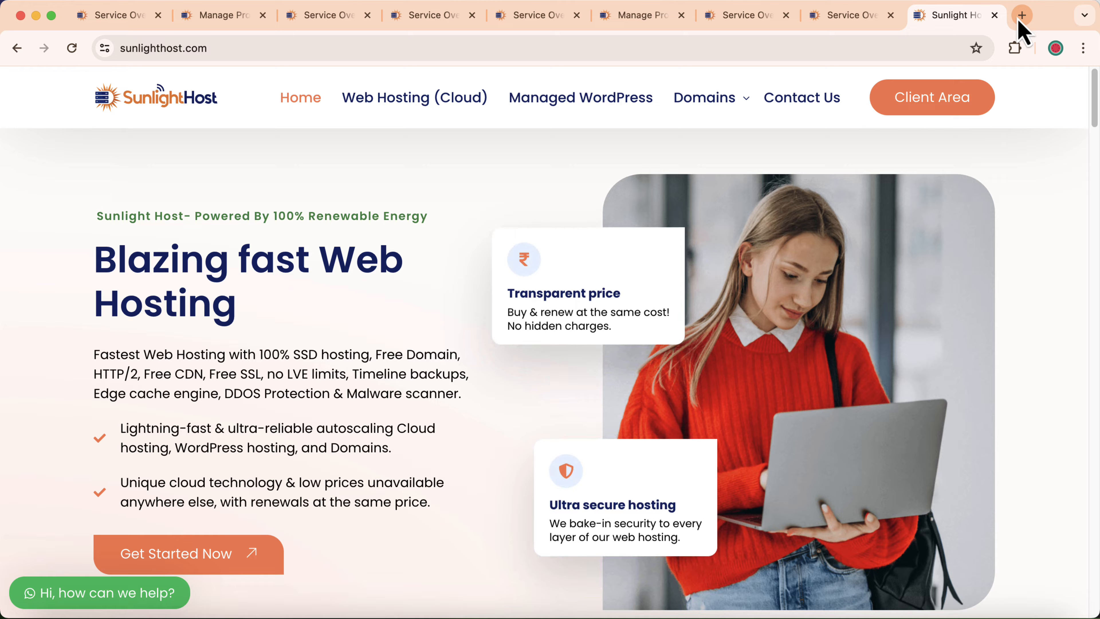
pyautogui.click(907, 108)
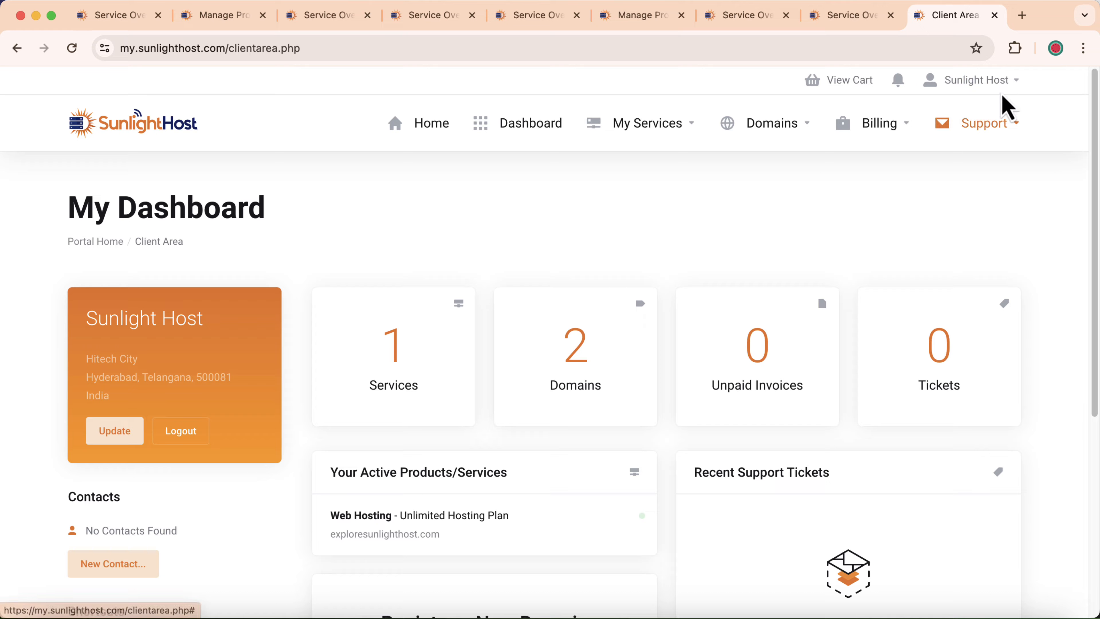
pyautogui.click(995, 85)
pyautogui.click(918, 442)
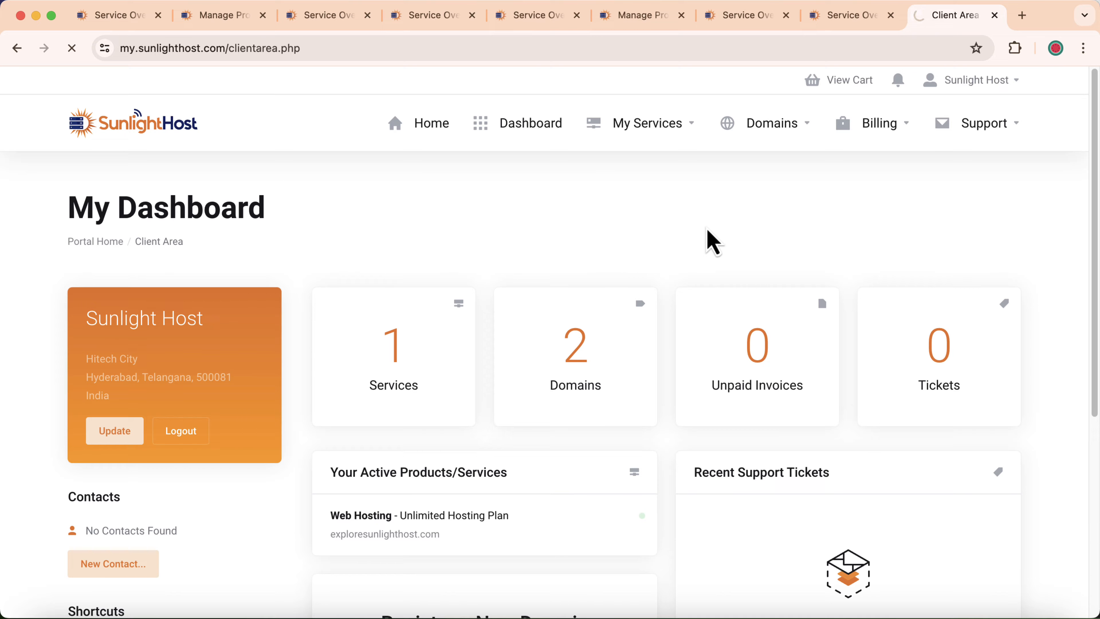
pyautogui.click(542, 477)
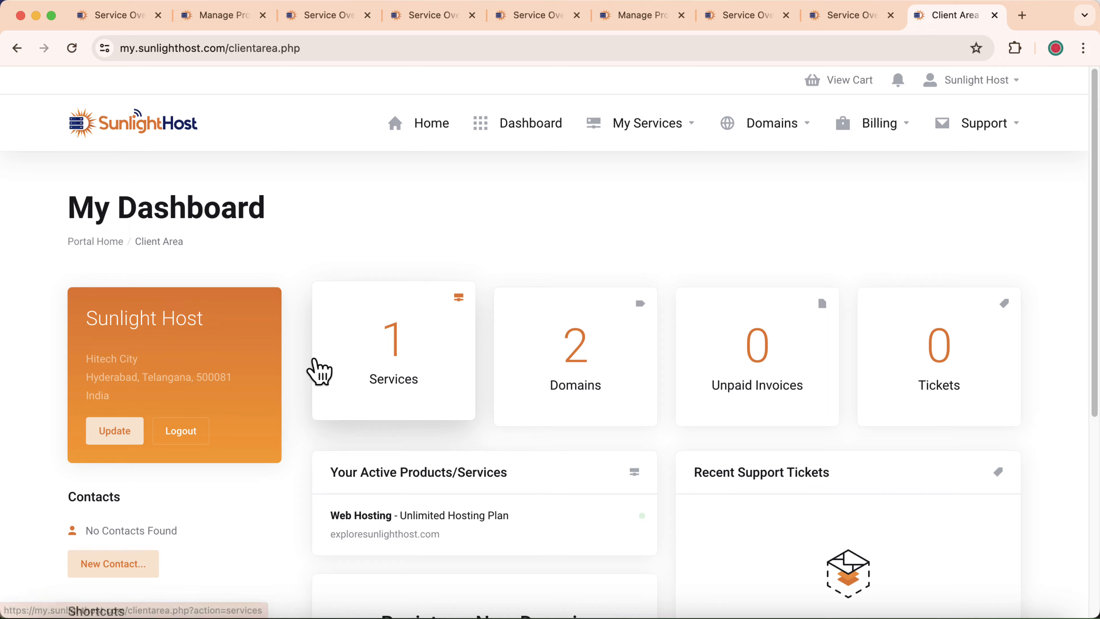
# Open the Web Hosting plan under Services and log in to its control panel
pyautogui.click(414, 381)
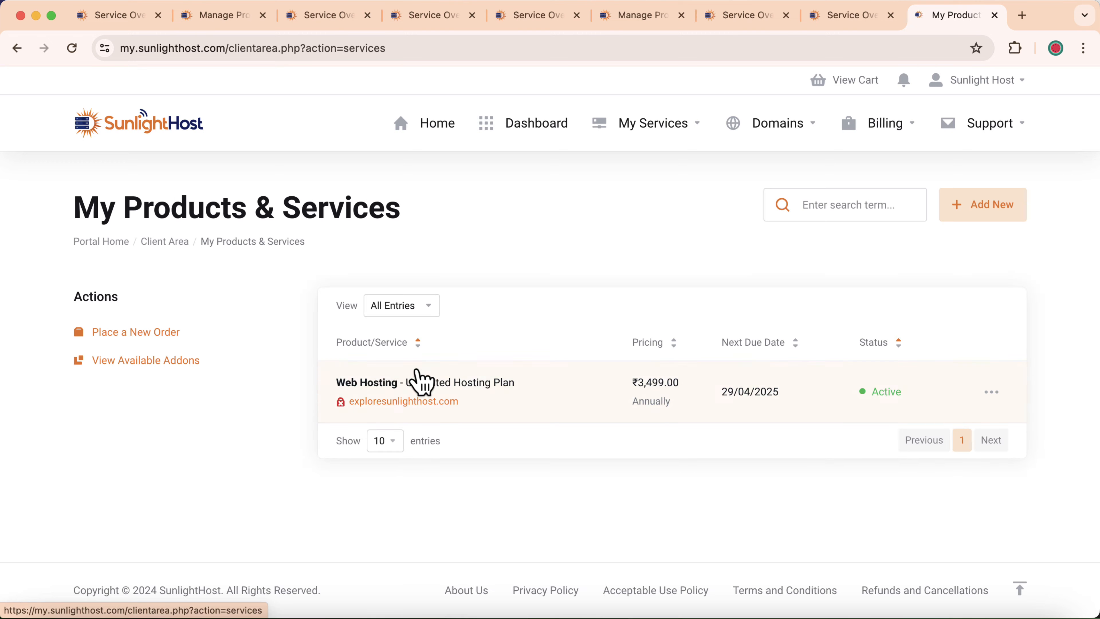
pyautogui.click(563, 415)
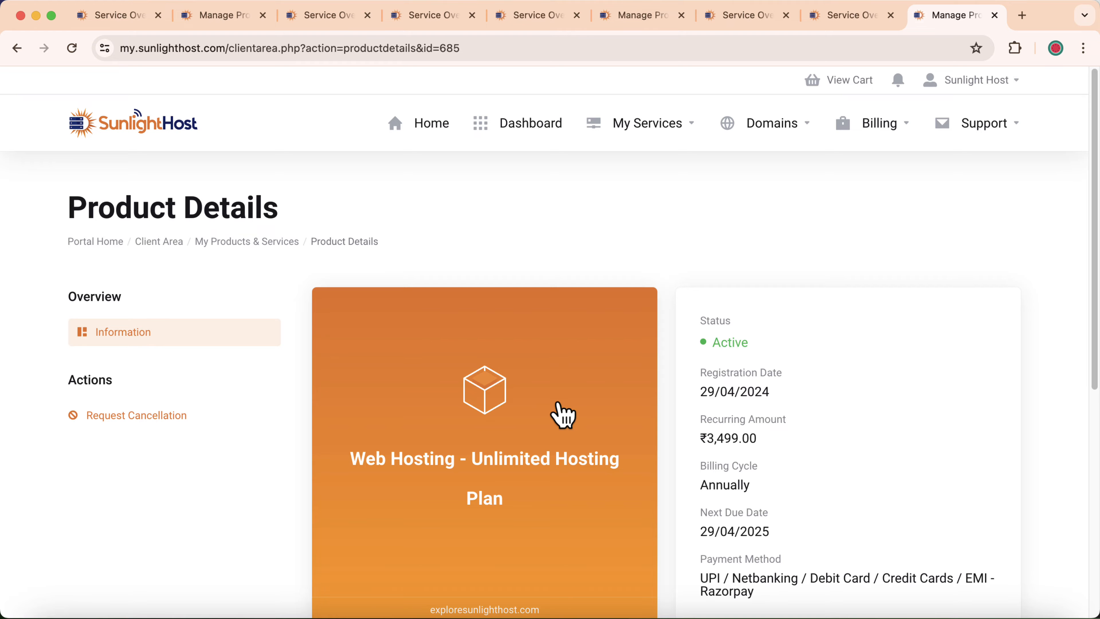
pyautogui.scroll(-5, 562, 414)
pyautogui.click(408, 489)
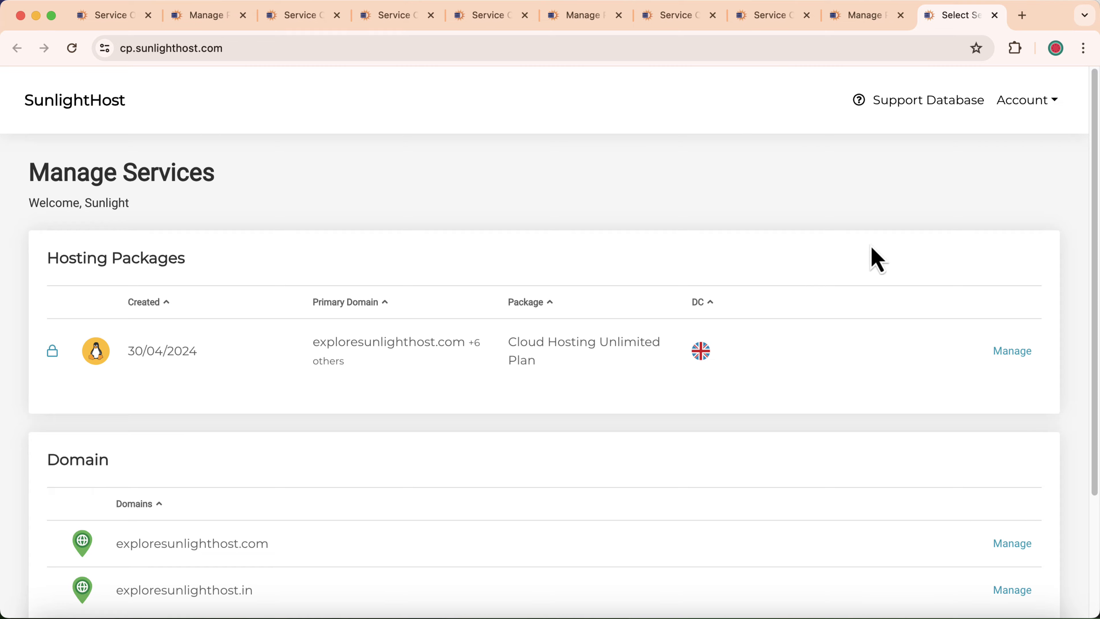
# Open the hosting service overview, close two redundant tabs, and go to Email Accounts
pyautogui.click(1012, 352)
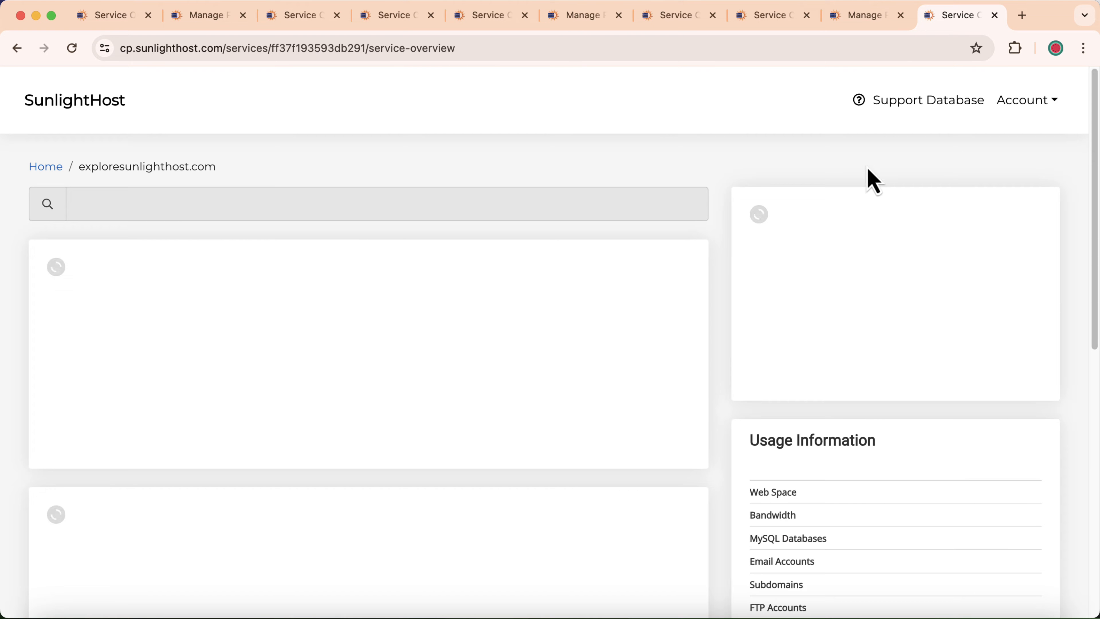
pyautogui.click(902, 18)
pyautogui.click(915, 16)
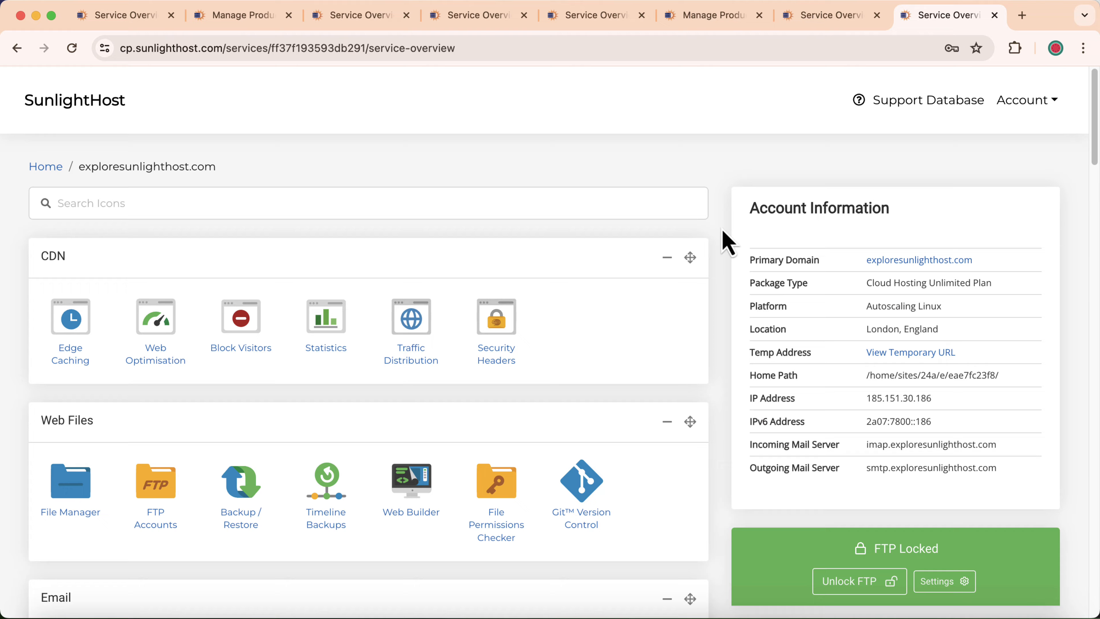
pyautogui.scroll(-5, 272, 173)
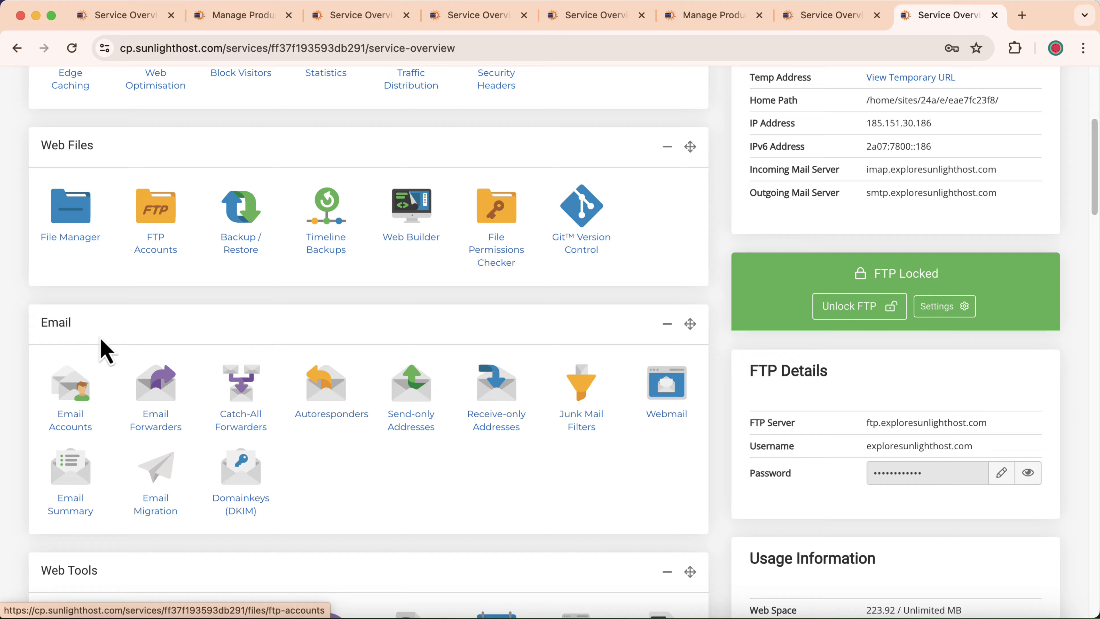
pyautogui.click(75, 395)
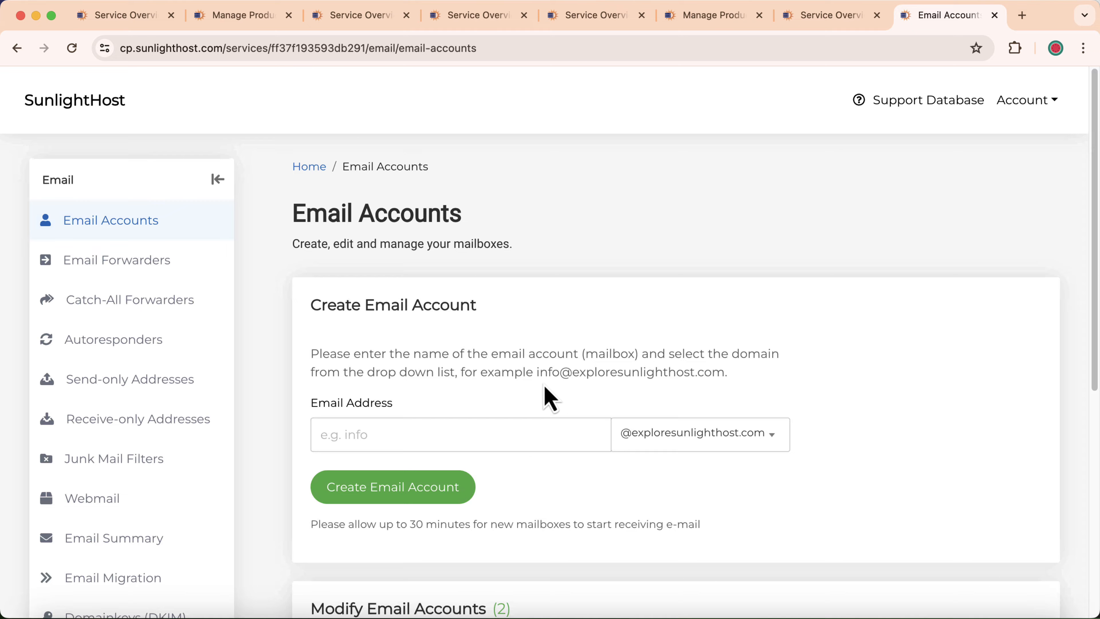
# View the contact mailbox's Account Setup: IMAP port 993, POP3 995, SMTP 465
pyautogui.scroll(-4, 545, 393)
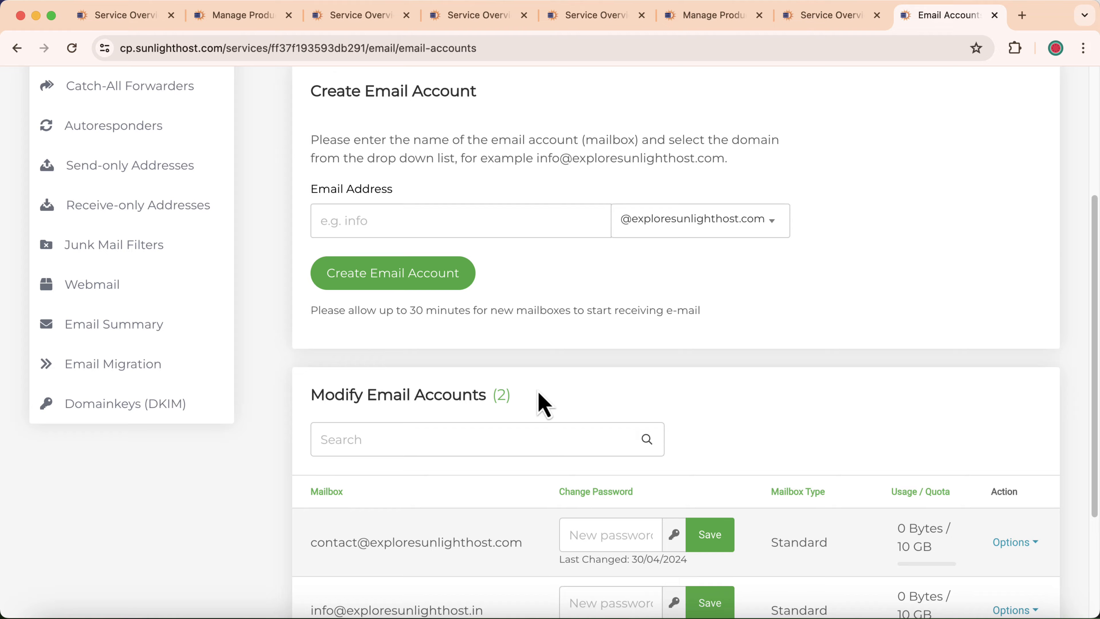
pyautogui.scroll(-3, 520, 424)
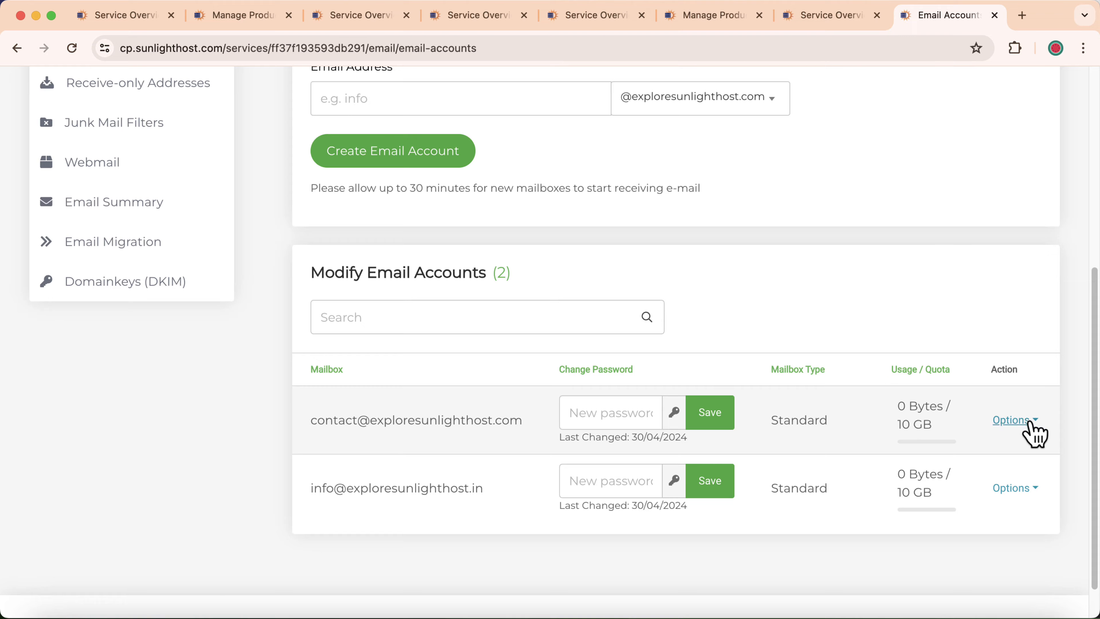
pyautogui.click(1018, 423)
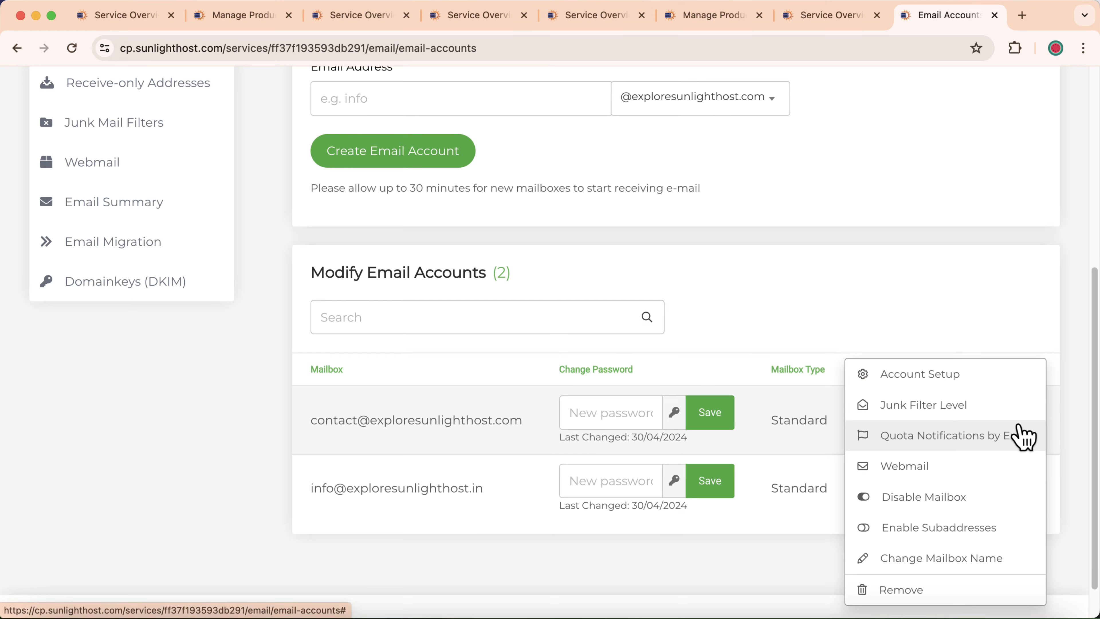
pyautogui.click(925, 375)
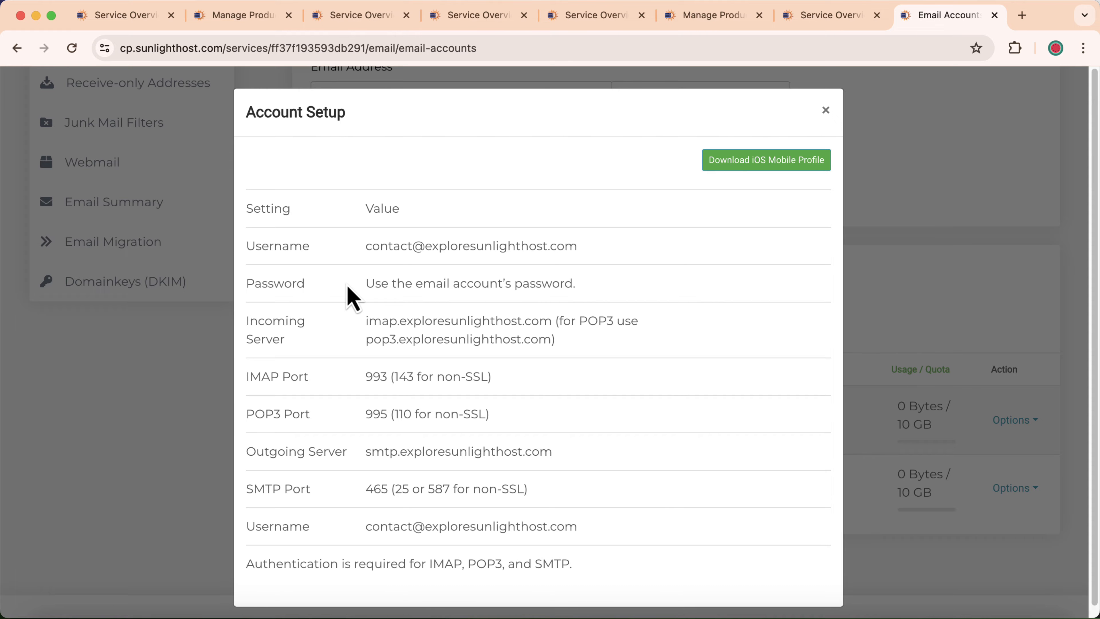
# Generate a random password for the contact mailbox, copy it, and save it
pyautogui.click(825, 110)
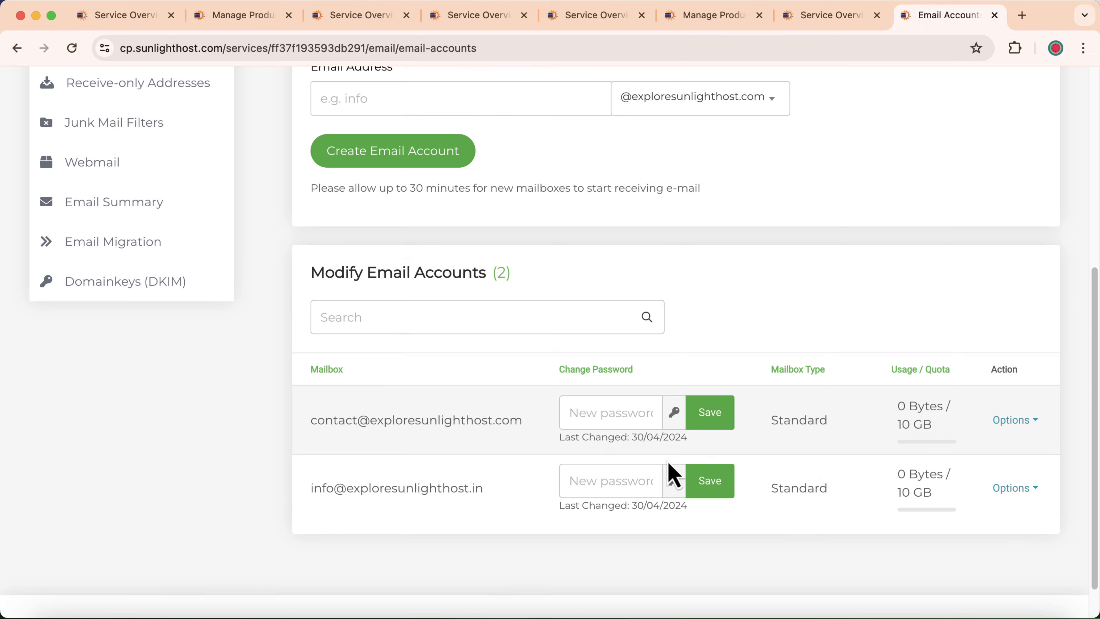
pyautogui.click(604, 405)
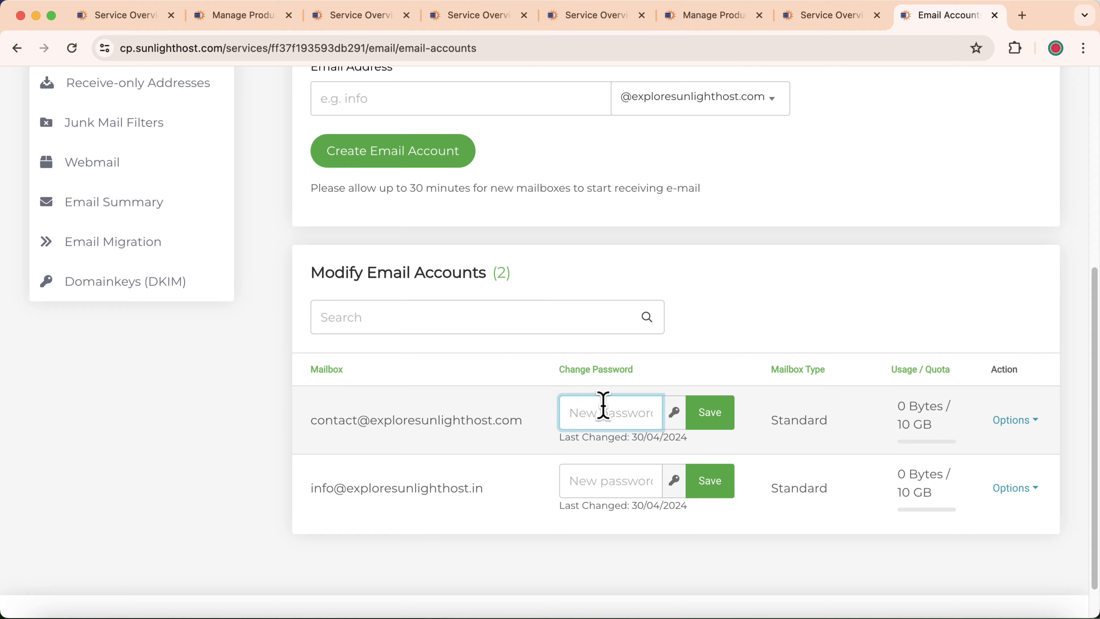
pyautogui.click(676, 416)
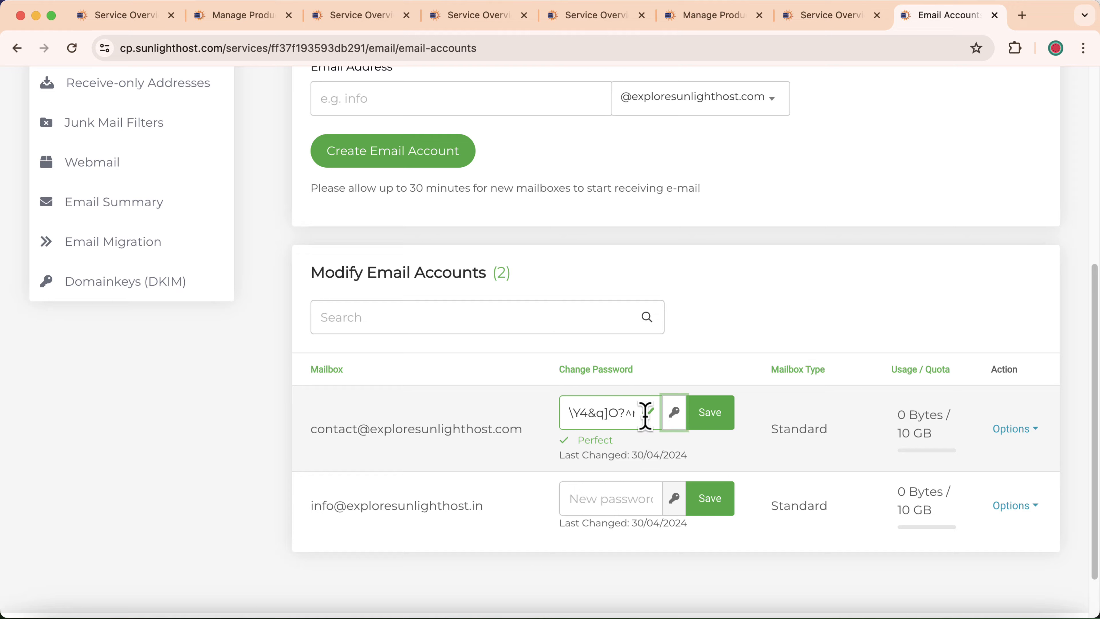
pyautogui.click(674, 411)
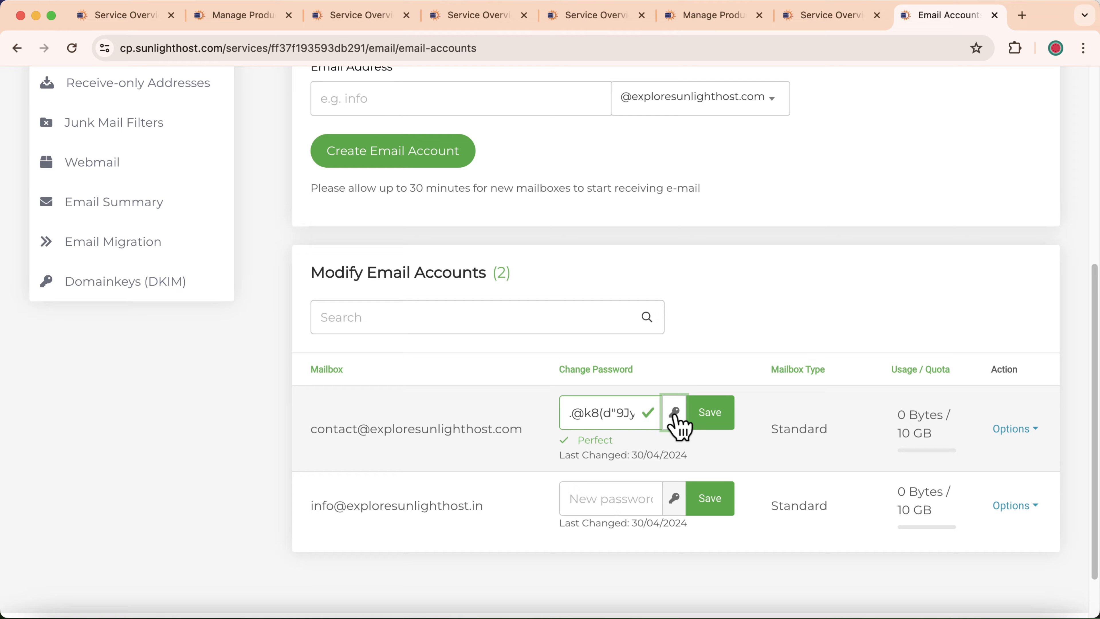
pyautogui.click(675, 411)
pyautogui.click(674, 412)
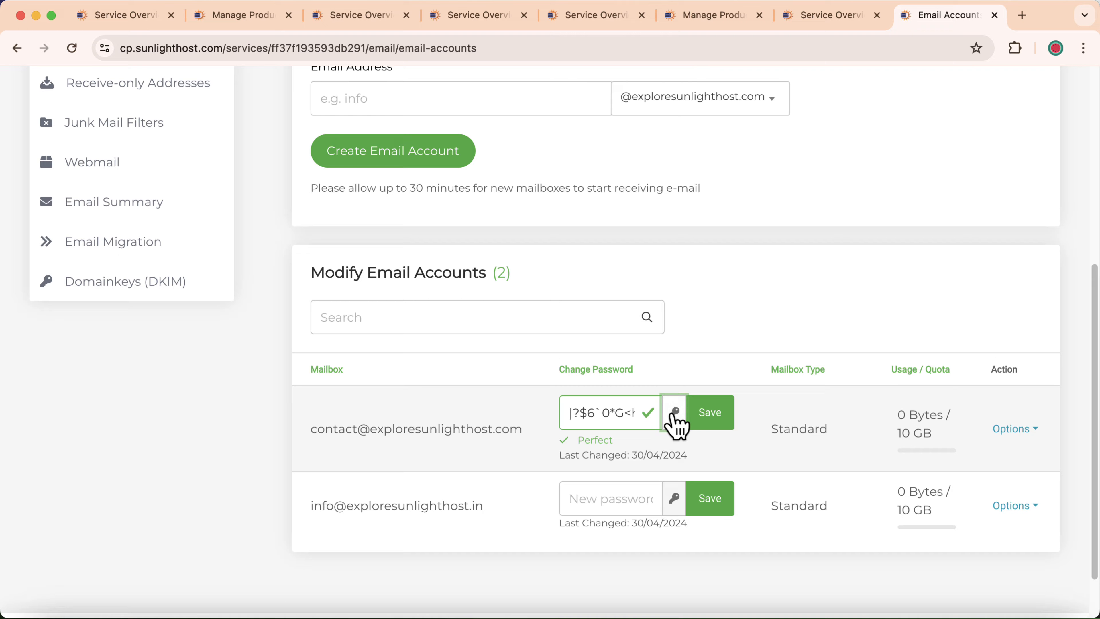
pyautogui.moveTo(568, 411); pyautogui.dragTo(636, 408)
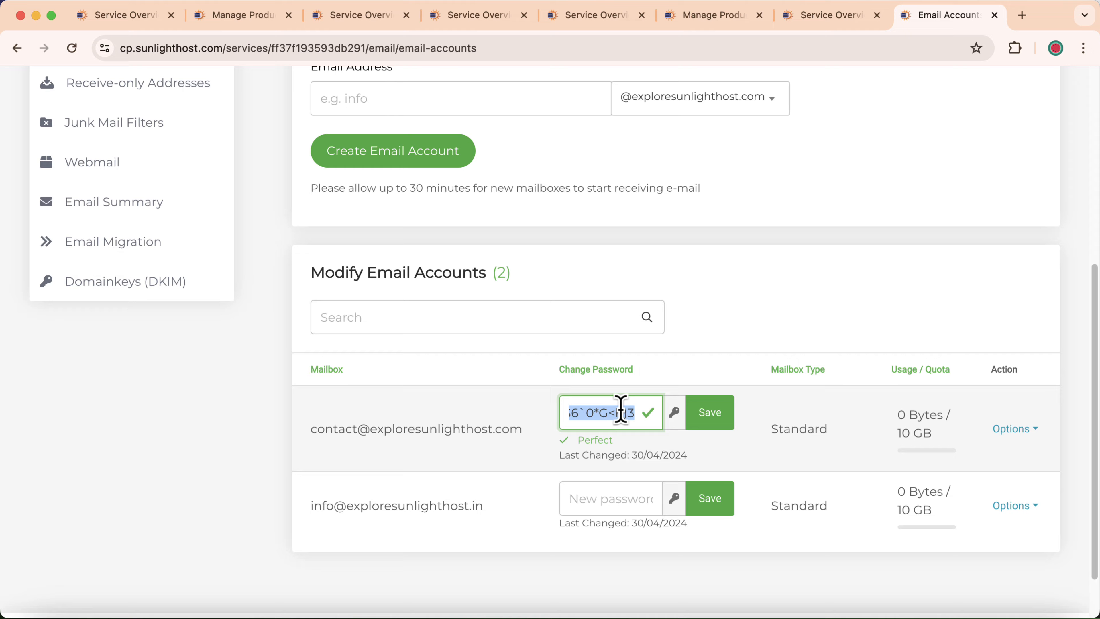
pyautogui.rightClick(620, 412)
pyautogui.click(654, 346)
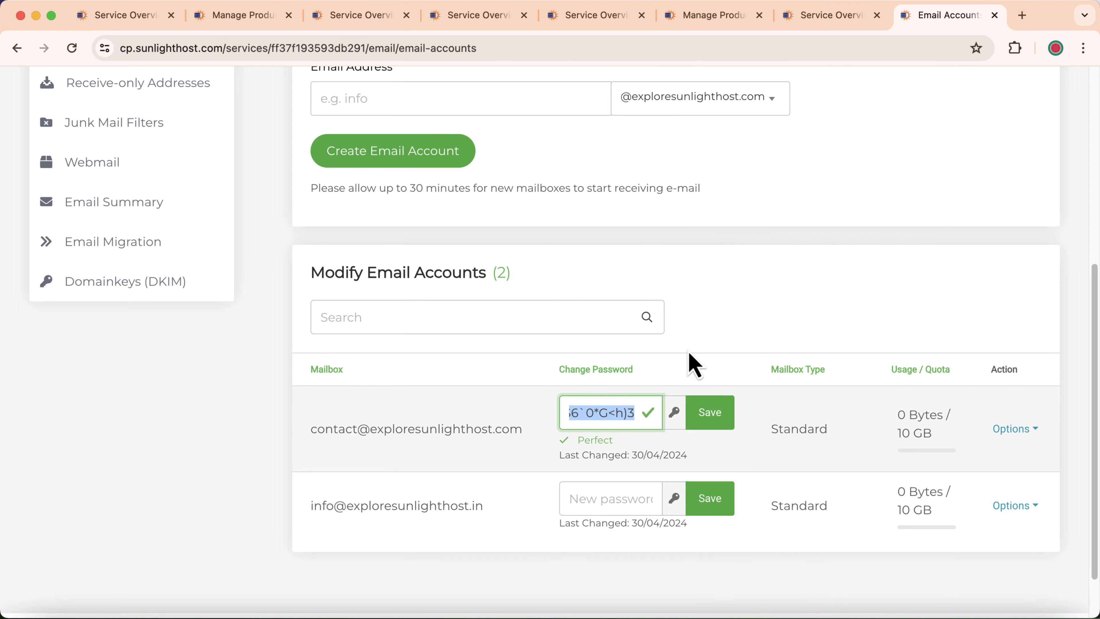
pyautogui.click(710, 419)
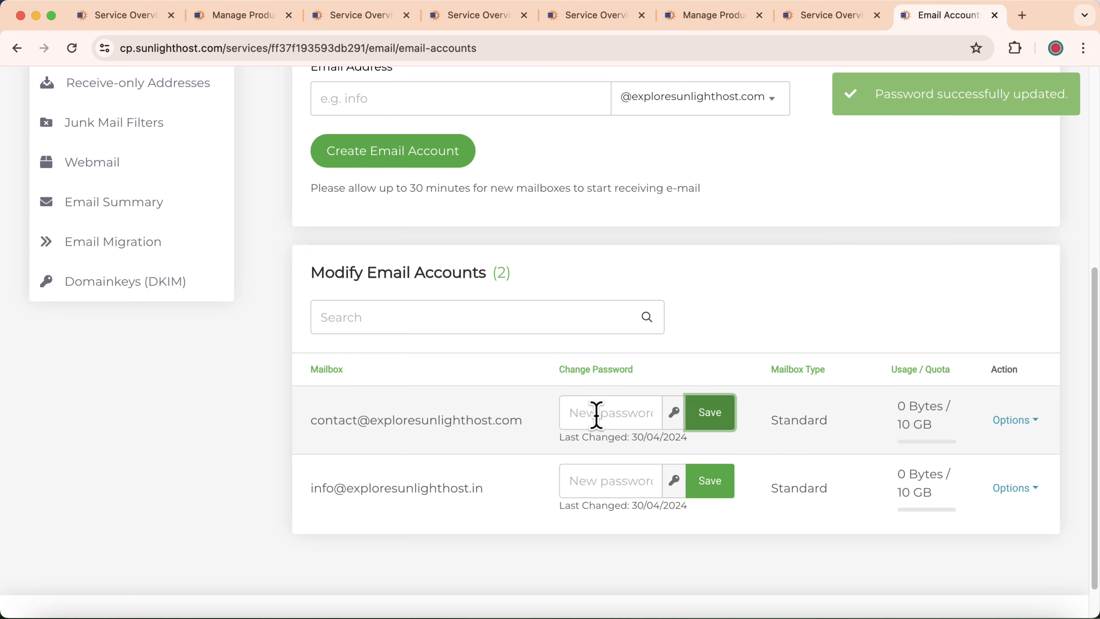
# Save a newly typed password for the contact mailbox and reopen its Account Setup details
pyautogui.click(591, 414)
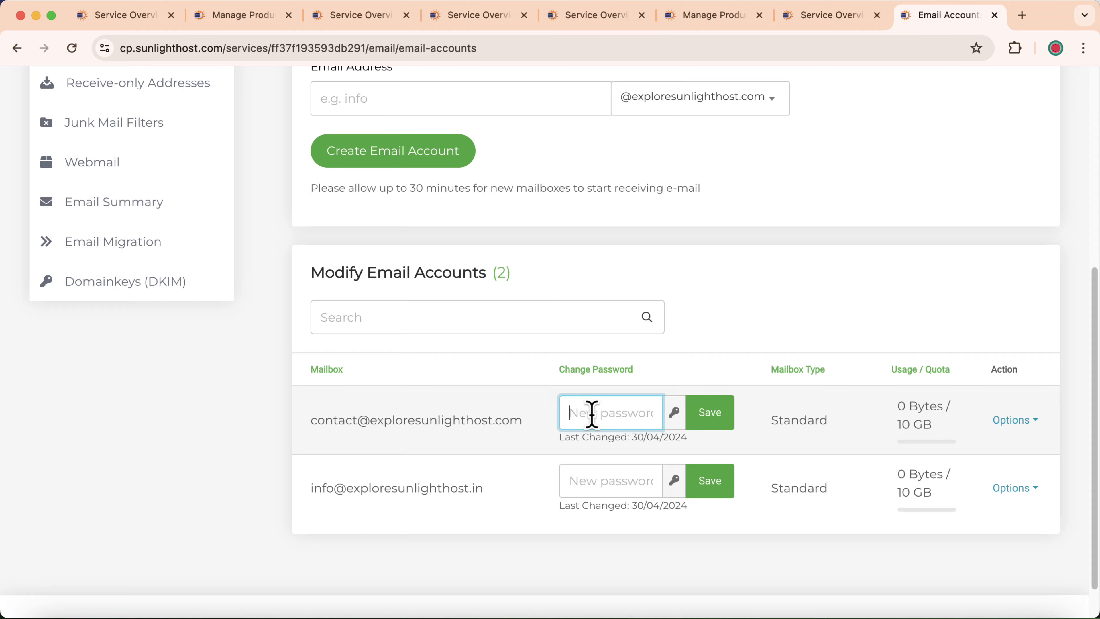
pyautogui.write('T')
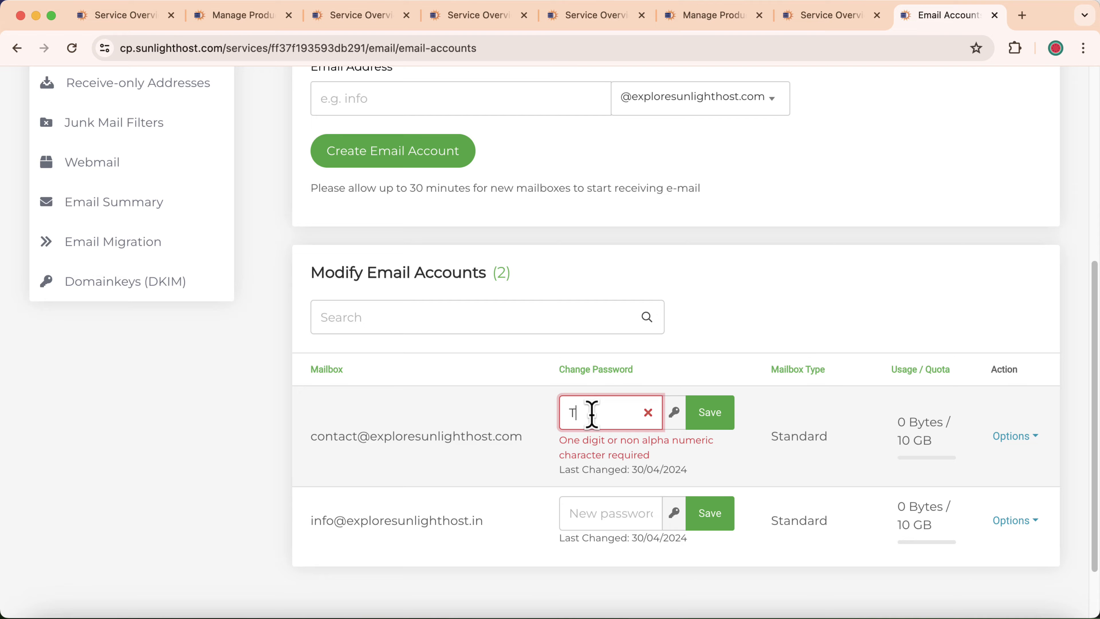
pyautogui.write('est@')
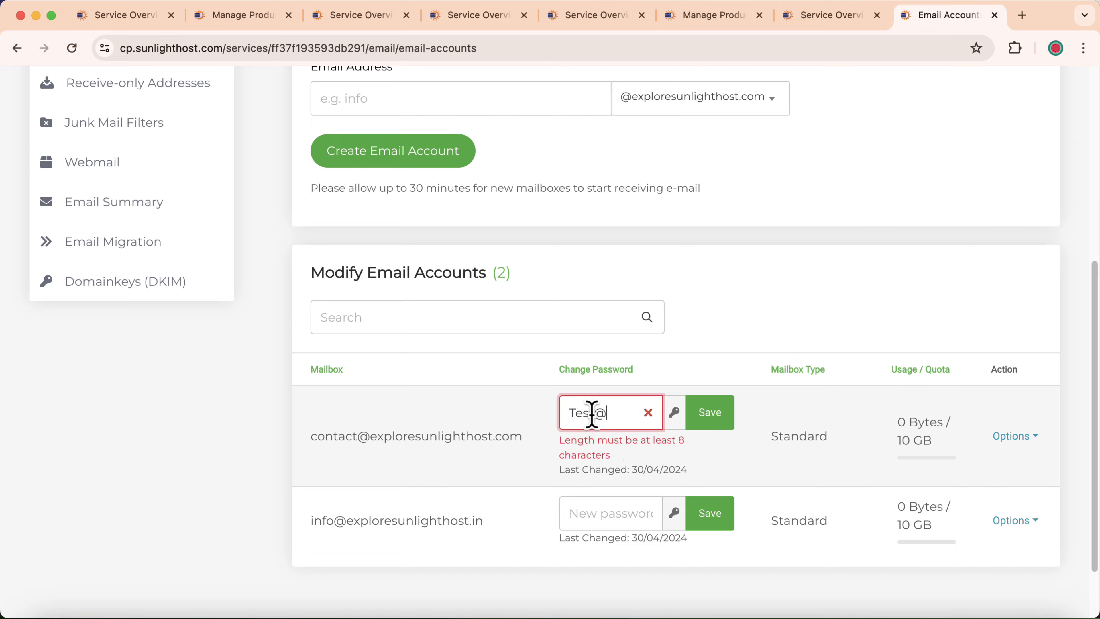
pyautogui.write('123')
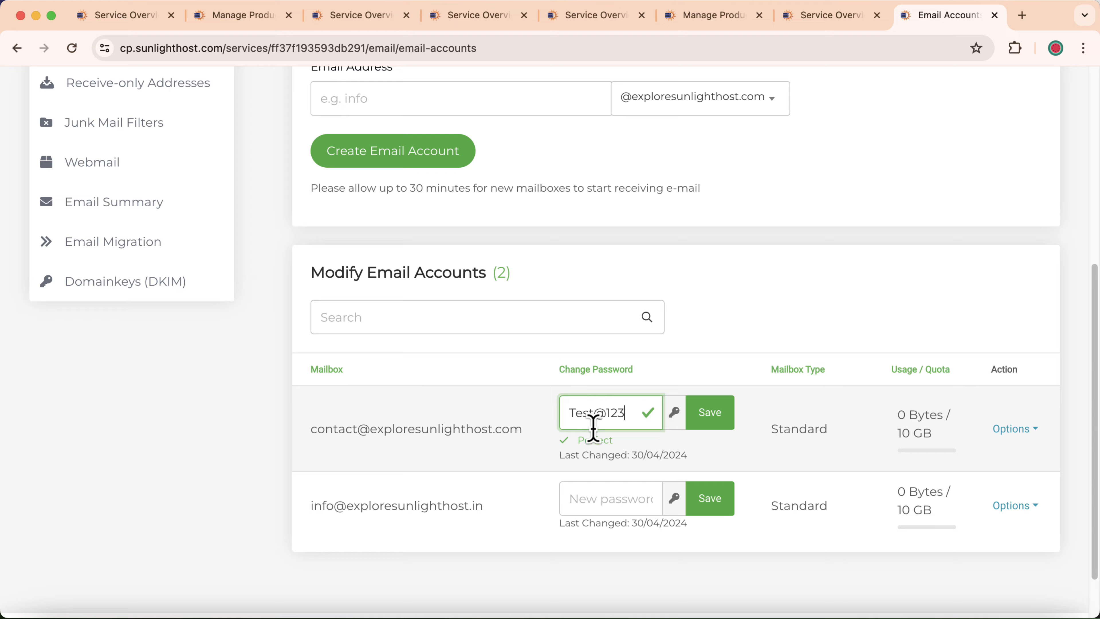
pyautogui.click(712, 422)
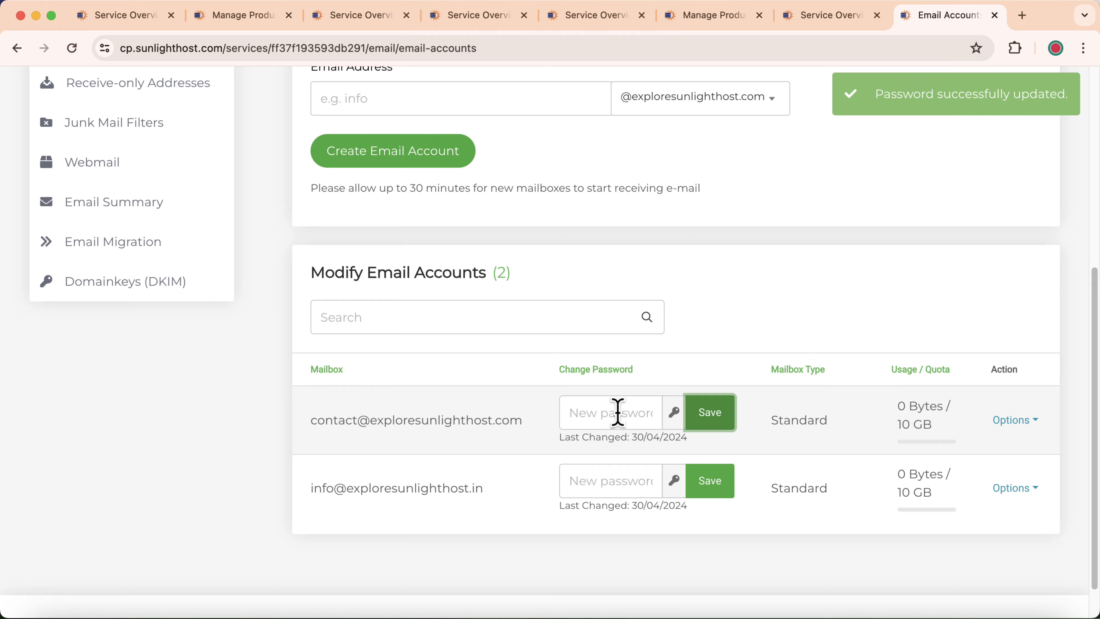
pyautogui.click(1013, 423)
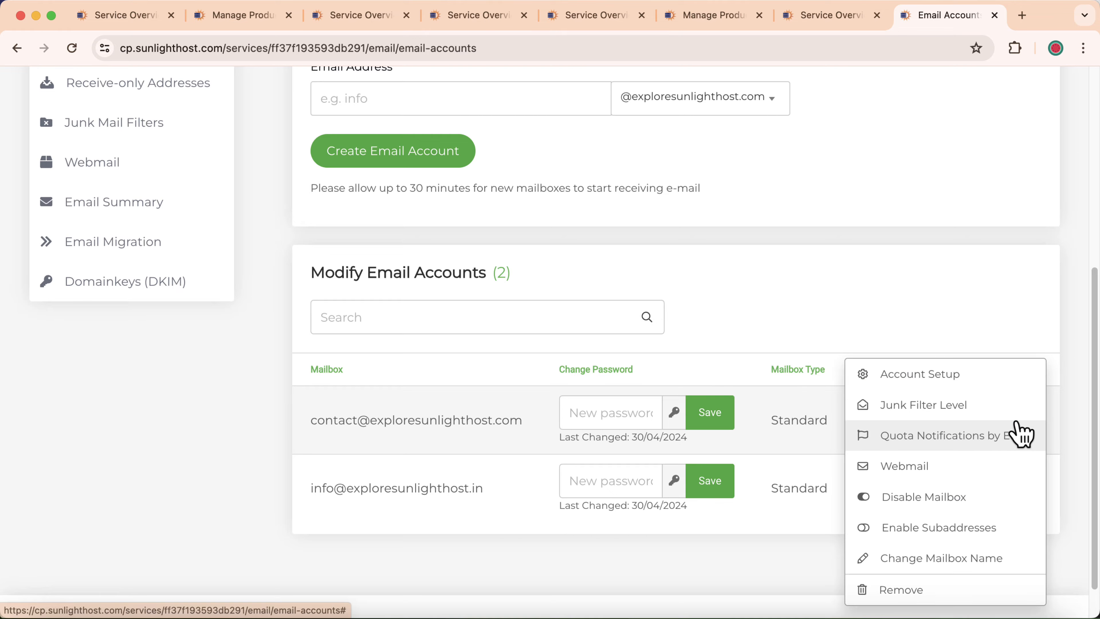
pyautogui.click(931, 381)
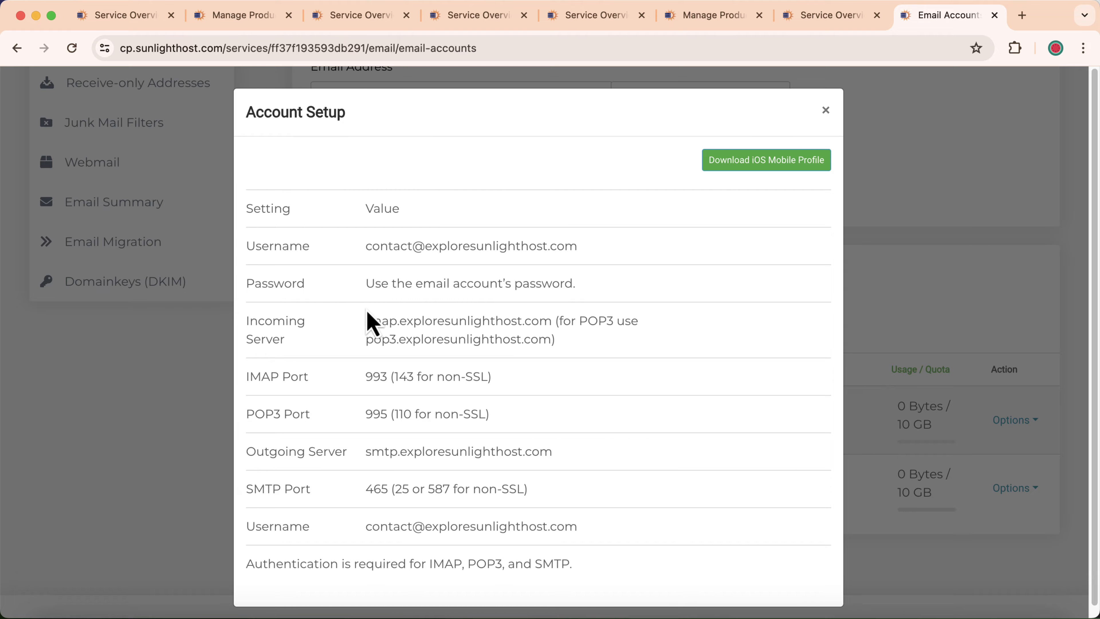
pyautogui.scroll(-1, 366, 321)
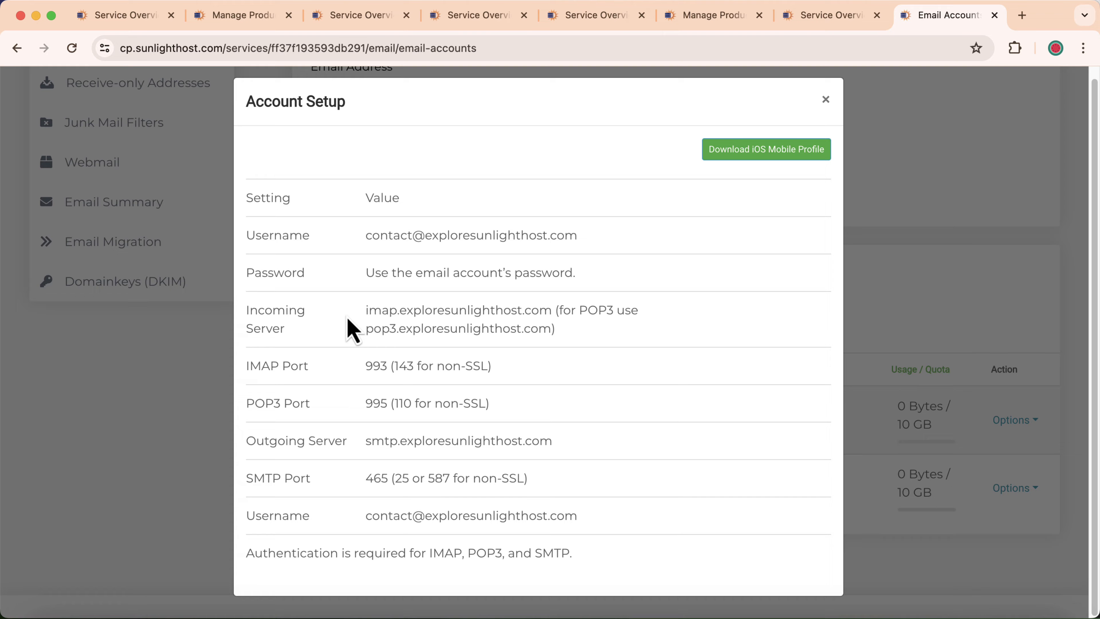
pyautogui.moveTo(370, 322); pyautogui.dragTo(541, 311)
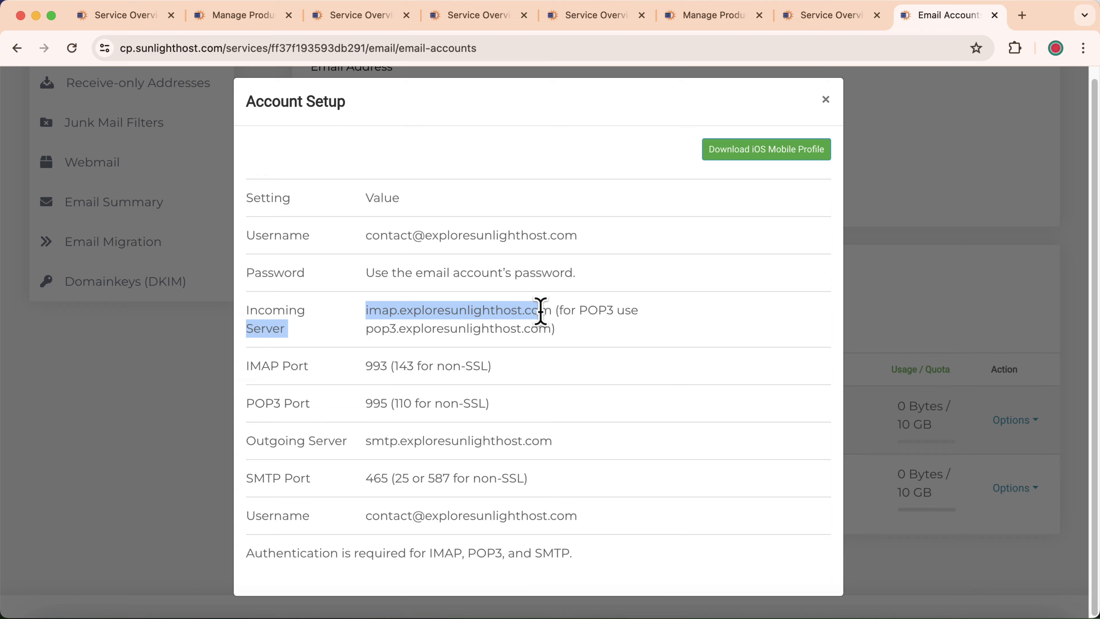
pyautogui.click(541, 310)
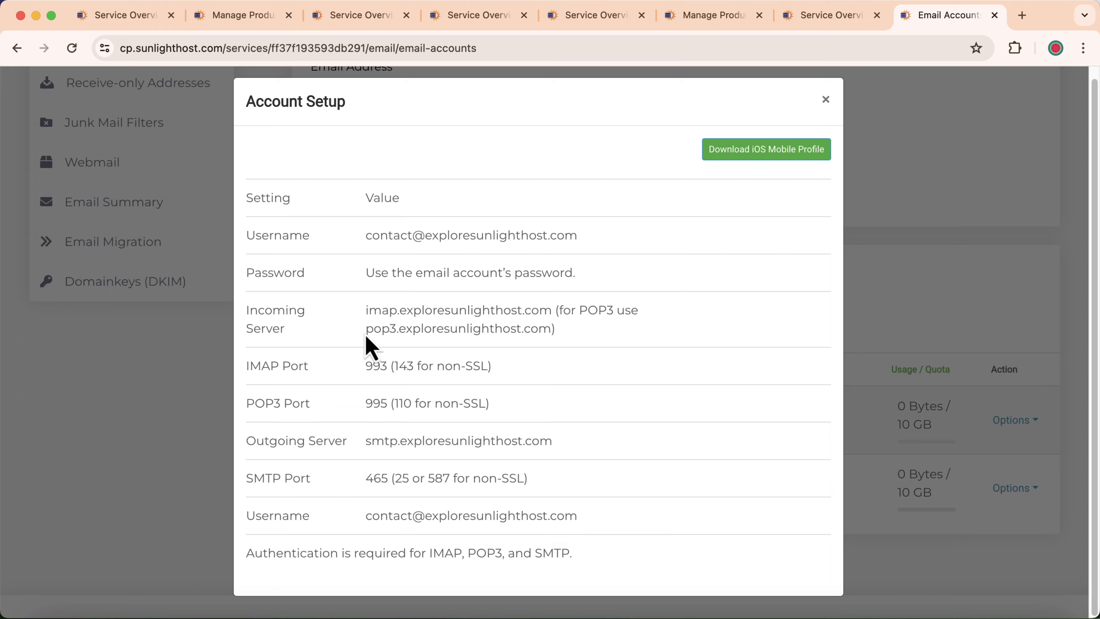
pyautogui.moveTo(366, 329); pyautogui.dragTo(550, 329)
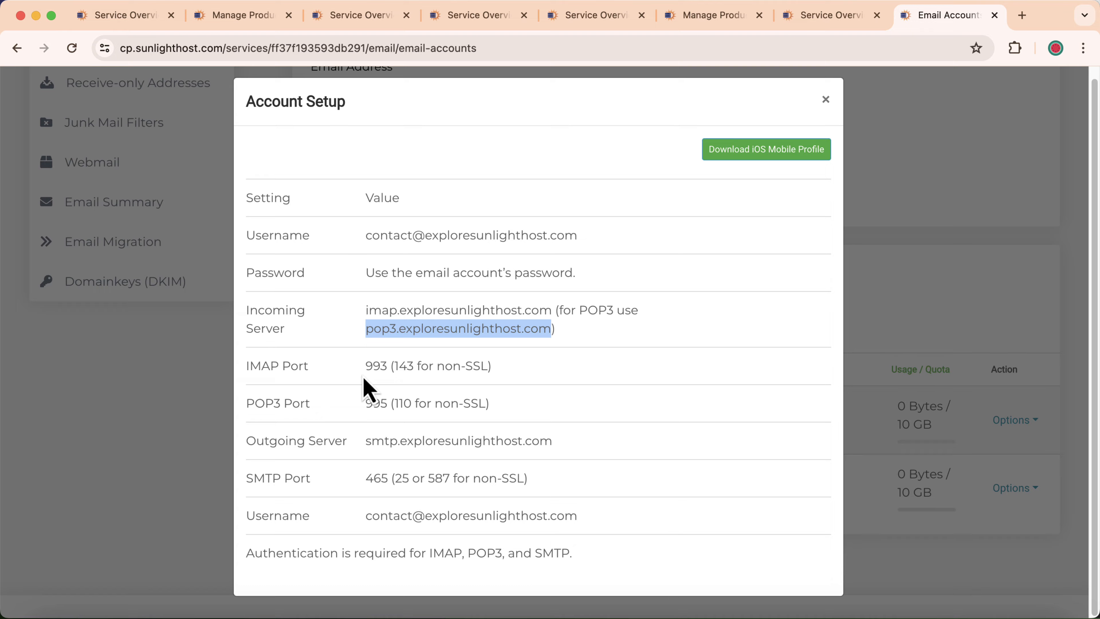
pyautogui.click(365, 385)
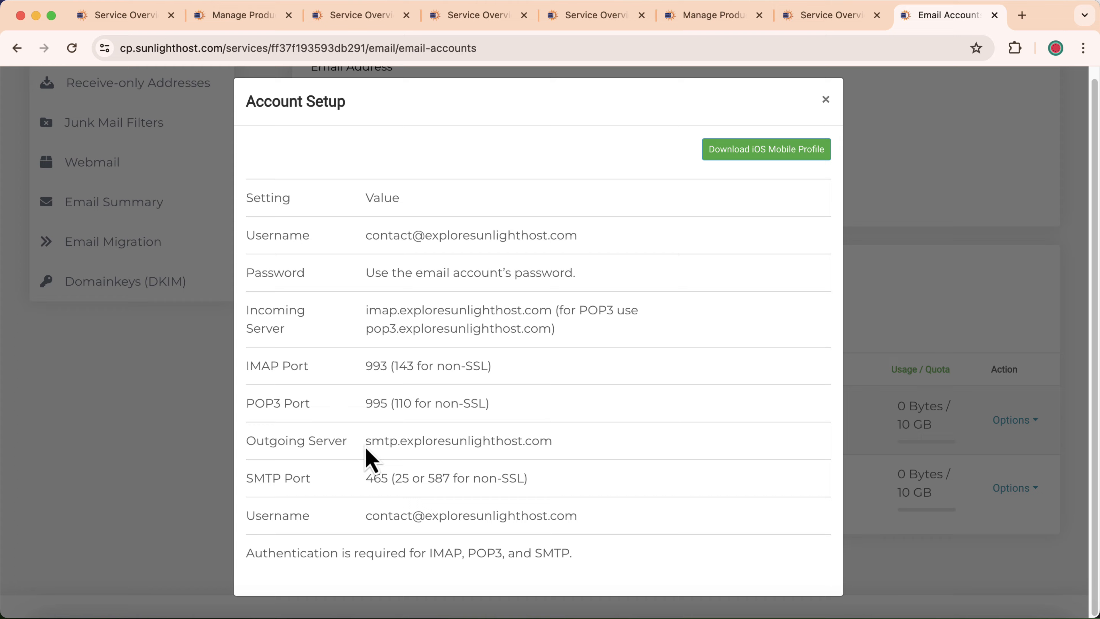
pyautogui.moveTo(365, 441); pyautogui.dragTo(553, 442)
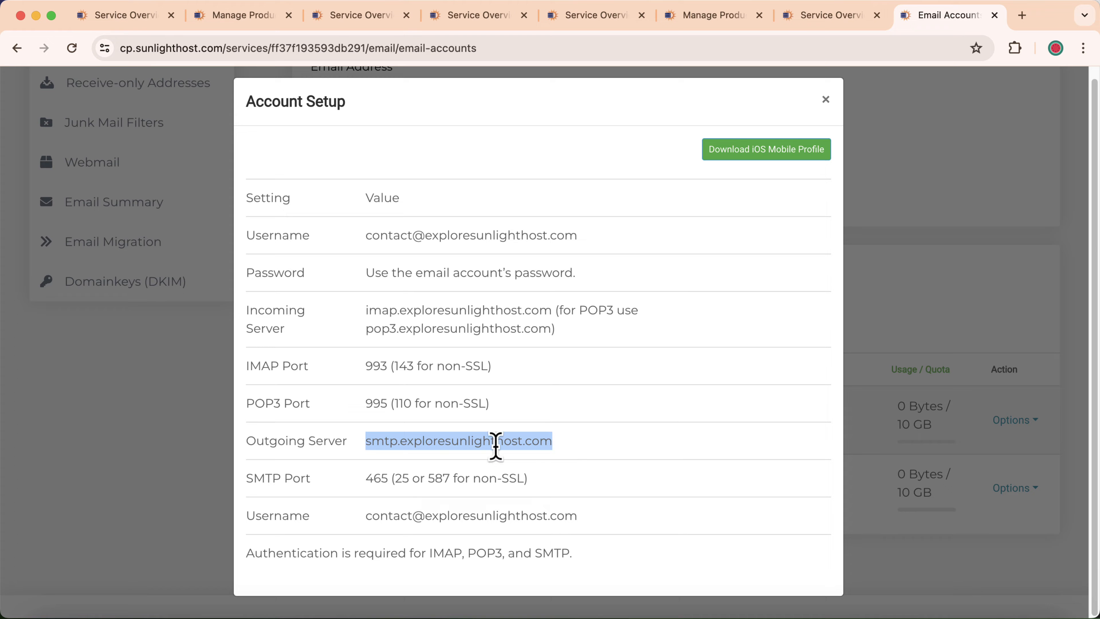
pyautogui.click(368, 477)
pyautogui.doubleClick(371, 478)
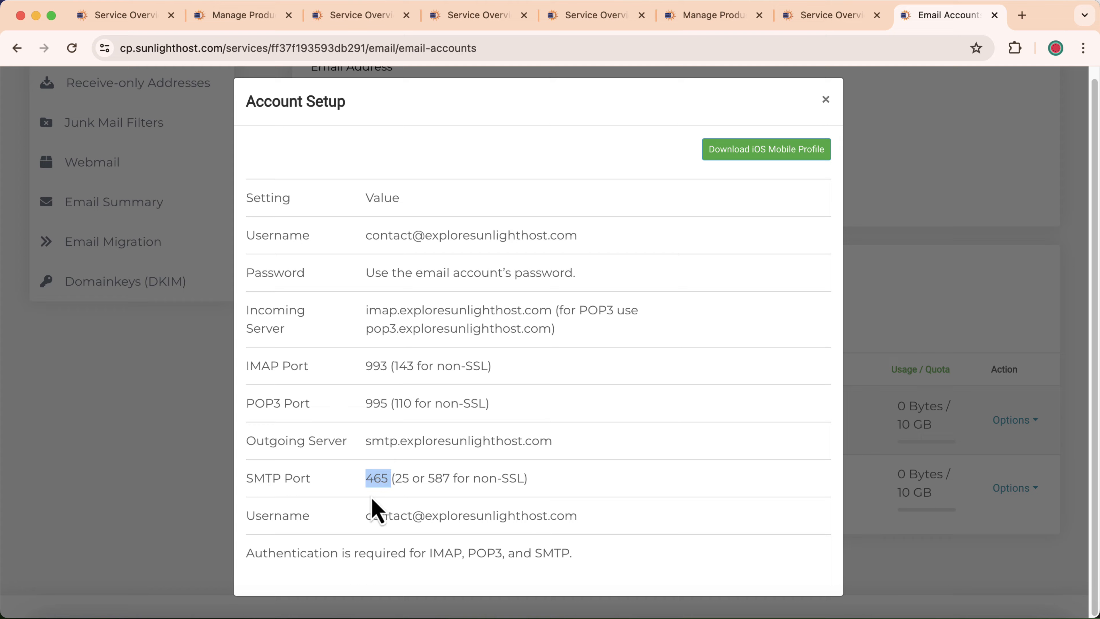
pyautogui.click(368, 512)
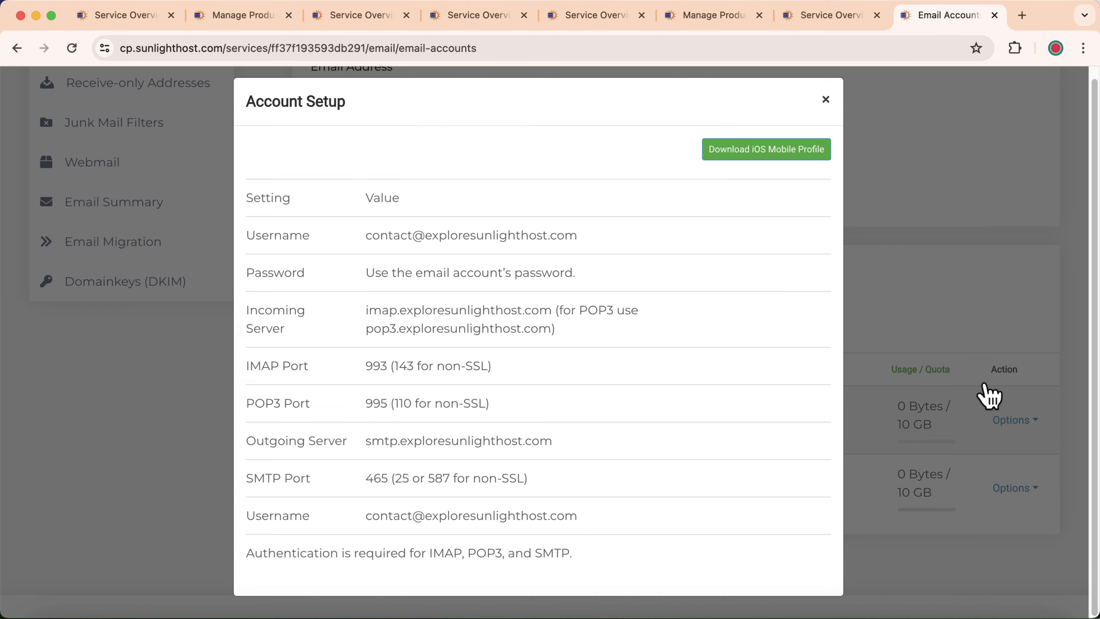
pyautogui.click(1001, 415)
pyautogui.click(1003, 418)
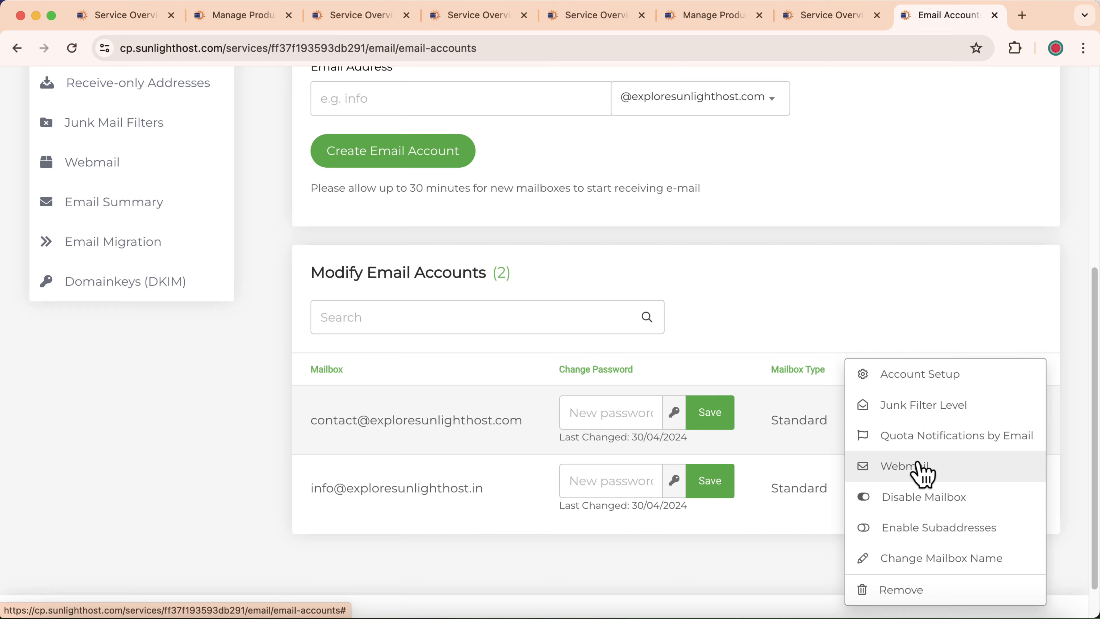
pyautogui.click(915, 334)
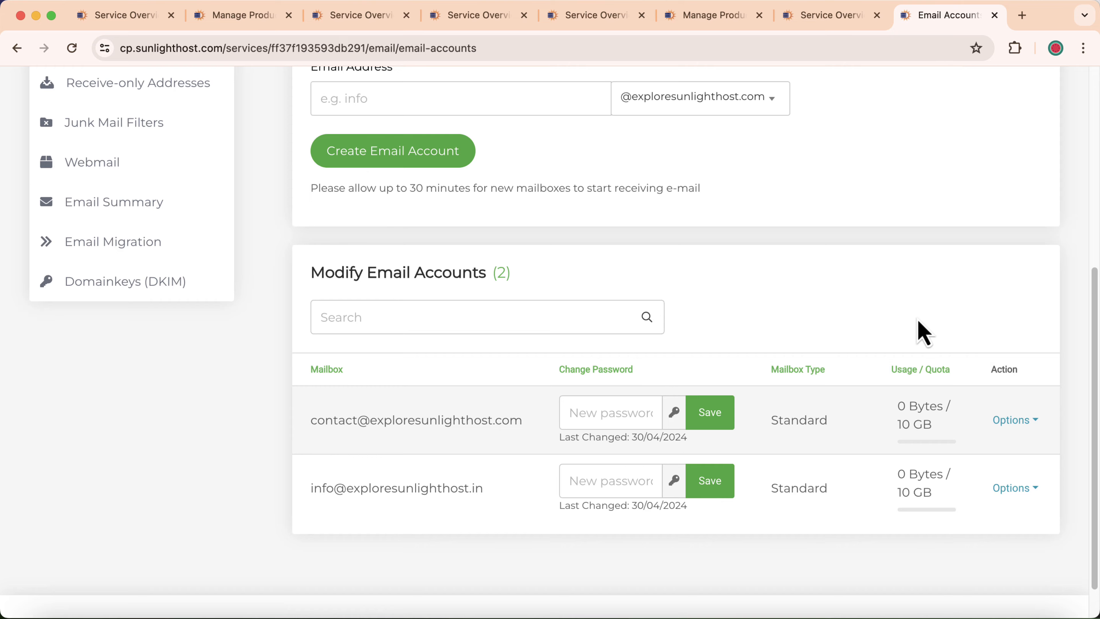
pyautogui.click(1013, 420)
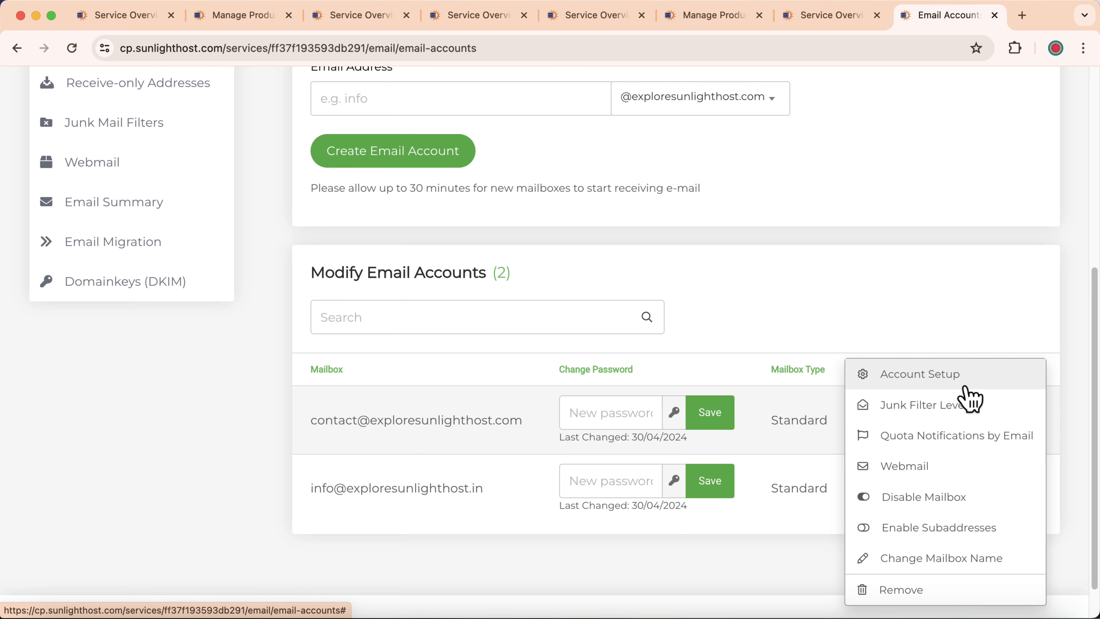
pyautogui.click(962, 376)
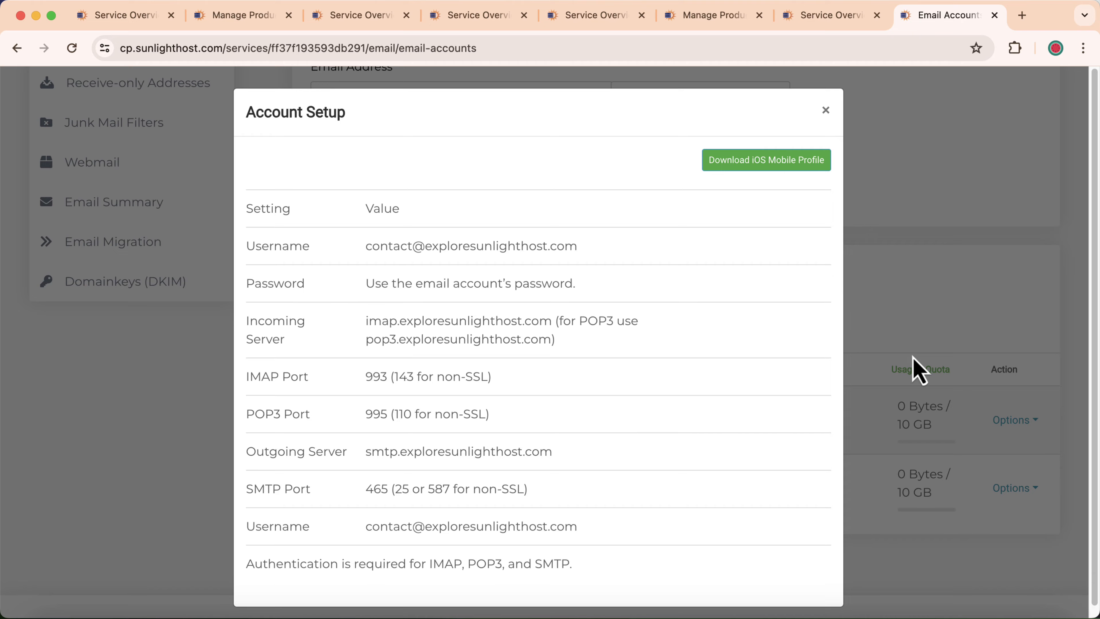
# Search the App Store for 'outlok' and launch the installed Microsoft Outlook
pyautogui.click(1023, 16)
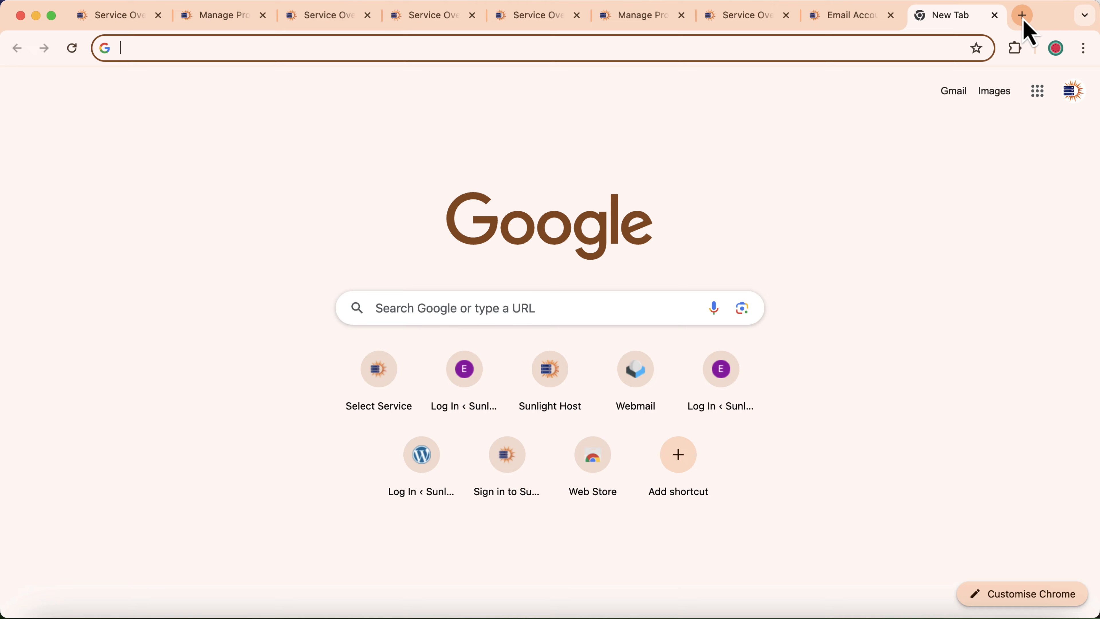
pyautogui.click(768, 613)
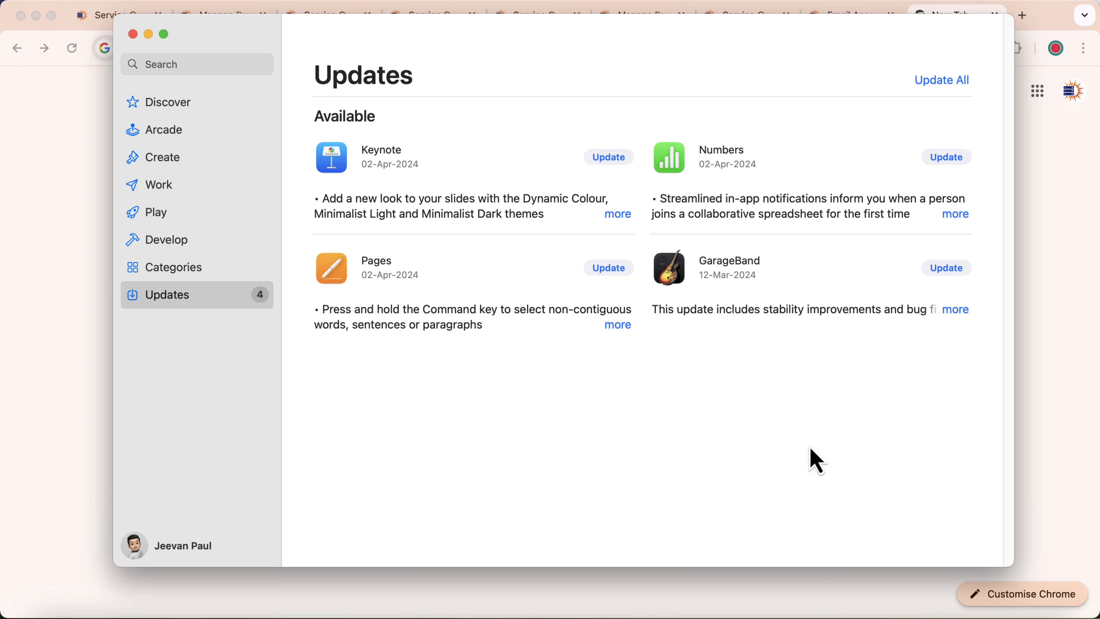
pyautogui.click(199, 65)
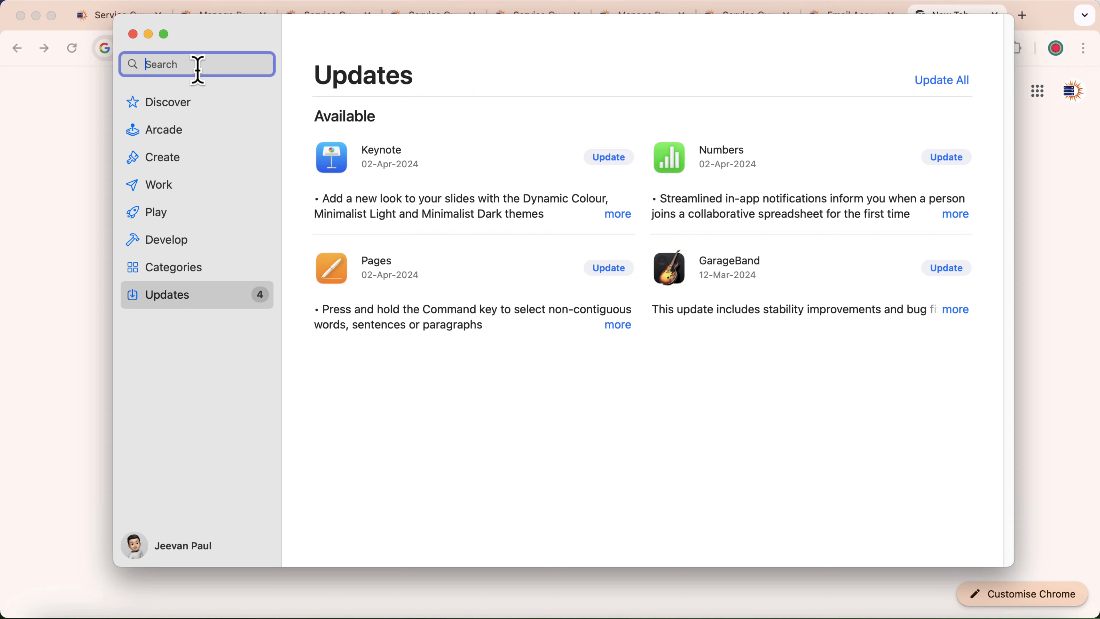
pyautogui.write('outlok')
pyautogui.press('Return')
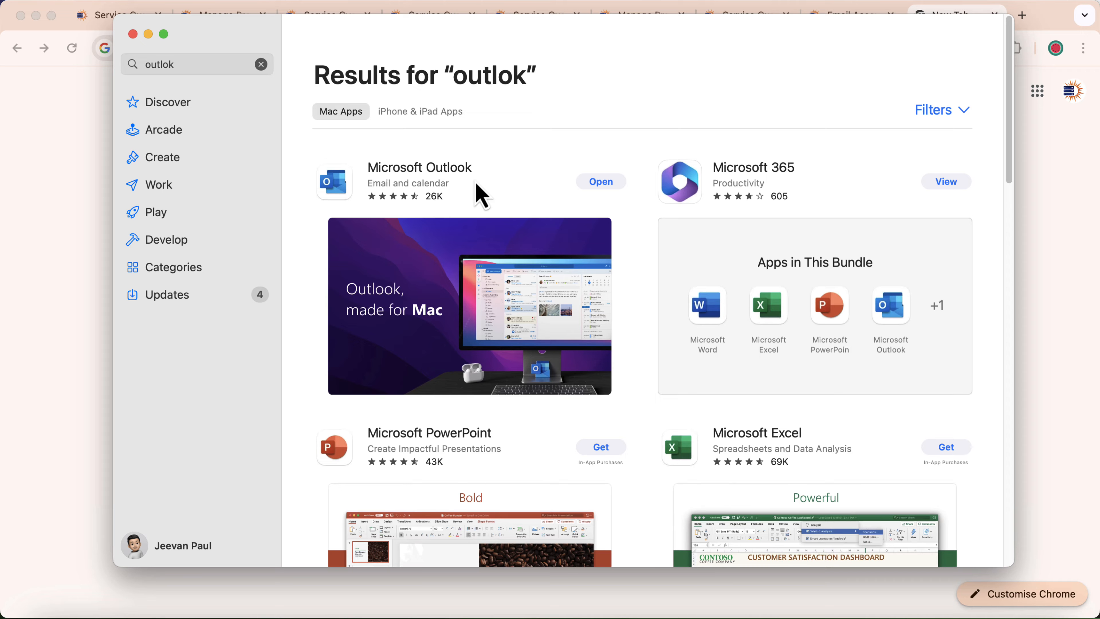
pyautogui.click(602, 183)
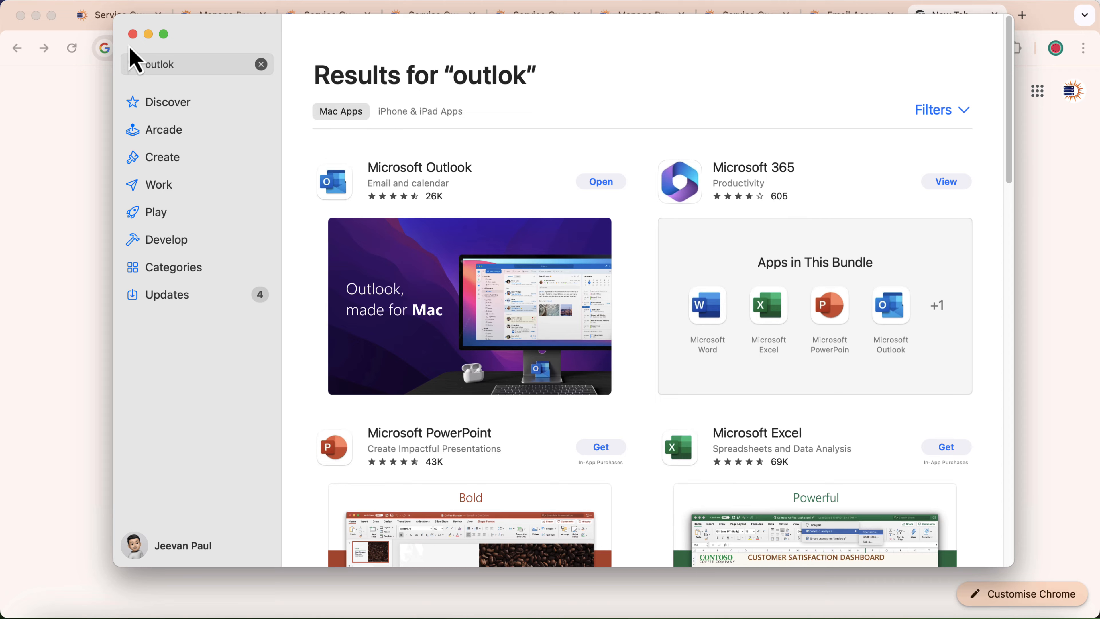
# Open Outlook and copy the mailbox username from the control panel's Account Setup
pyautogui.click(133, 34)
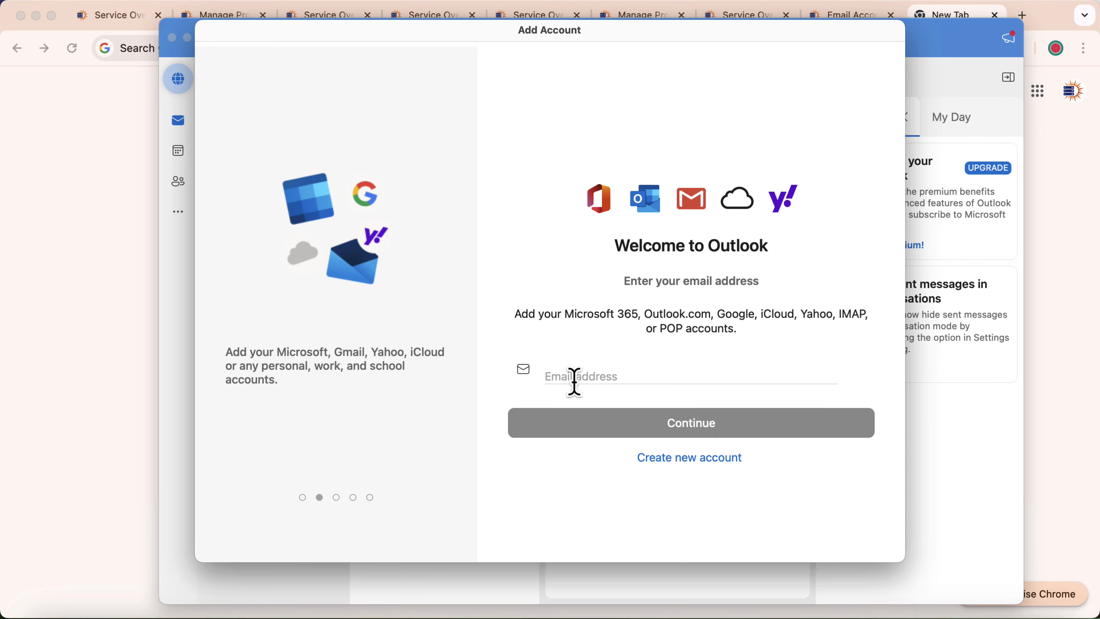
pyautogui.click(836, 19)
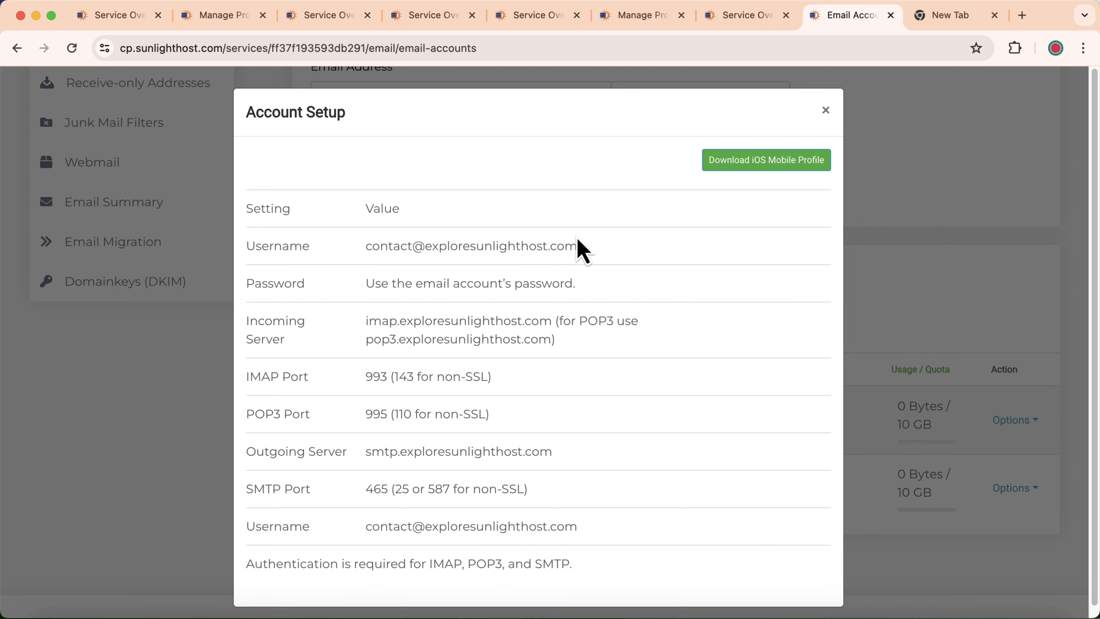
pyautogui.tripleClick(582, 246)
pyautogui.rightClick(556, 245)
pyautogui.click(589, 281)
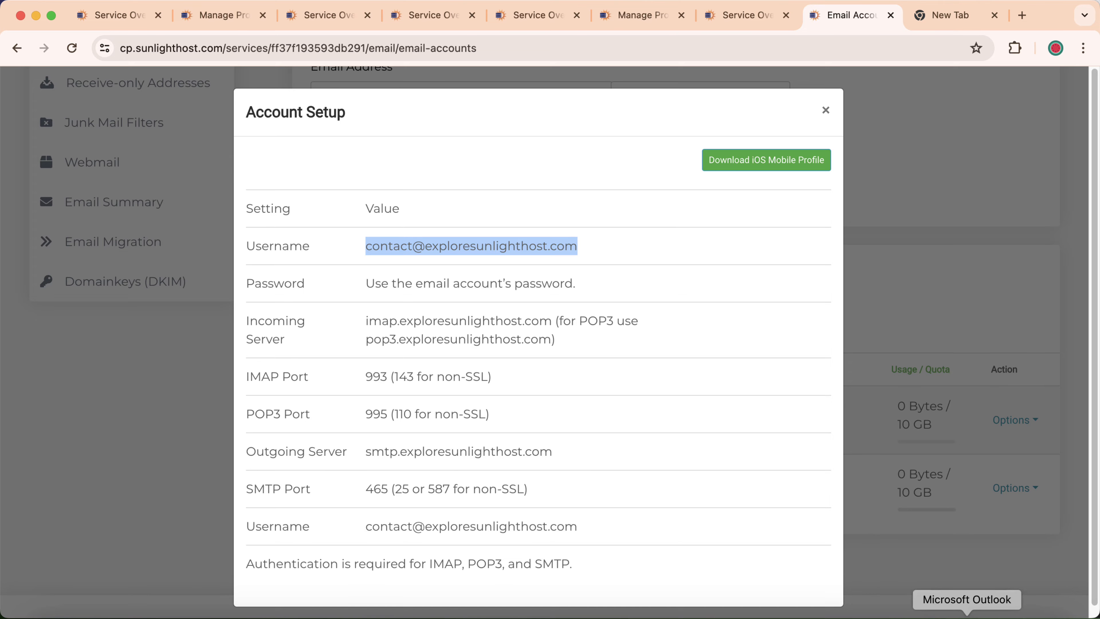
# Paste the mailbox address into Outlook's Add Account email address field
pyautogui.click(966, 613)
pyautogui.click(576, 379)
pyautogui.rightClick(576, 380)
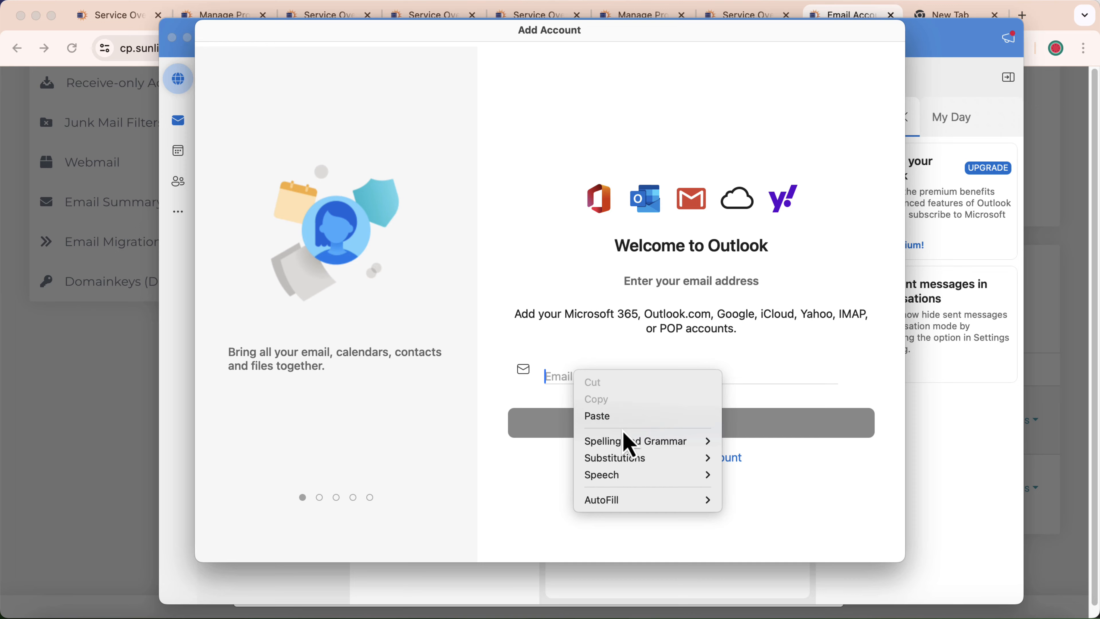
pyautogui.click(618, 416)
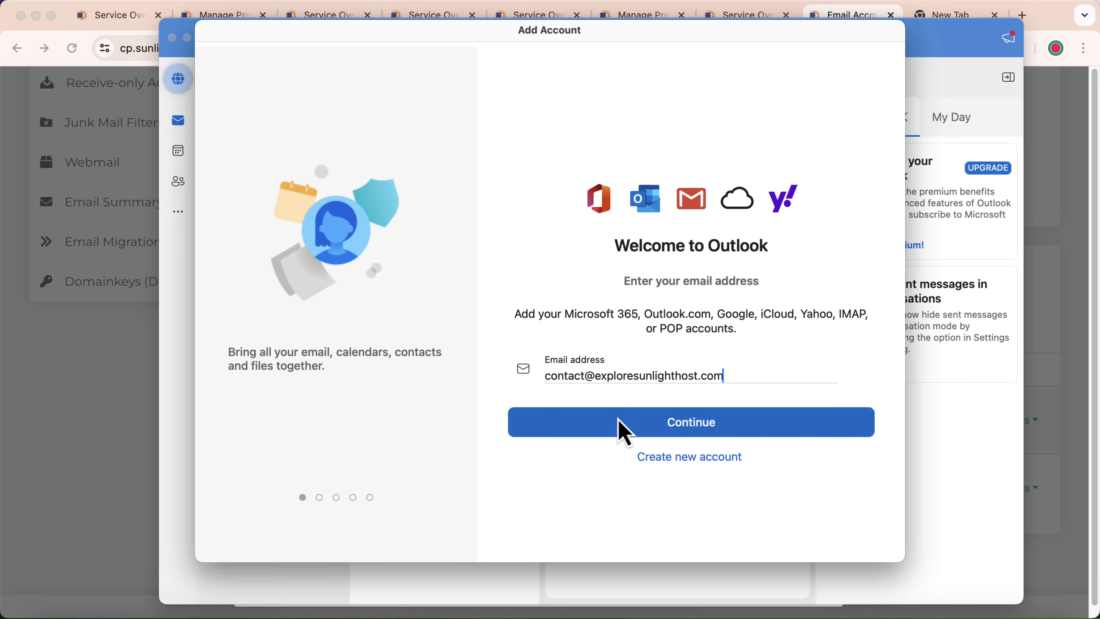
# Submit the address, pick IMAP as the account type, and continue to the IMAP form
pyautogui.click(680, 423)
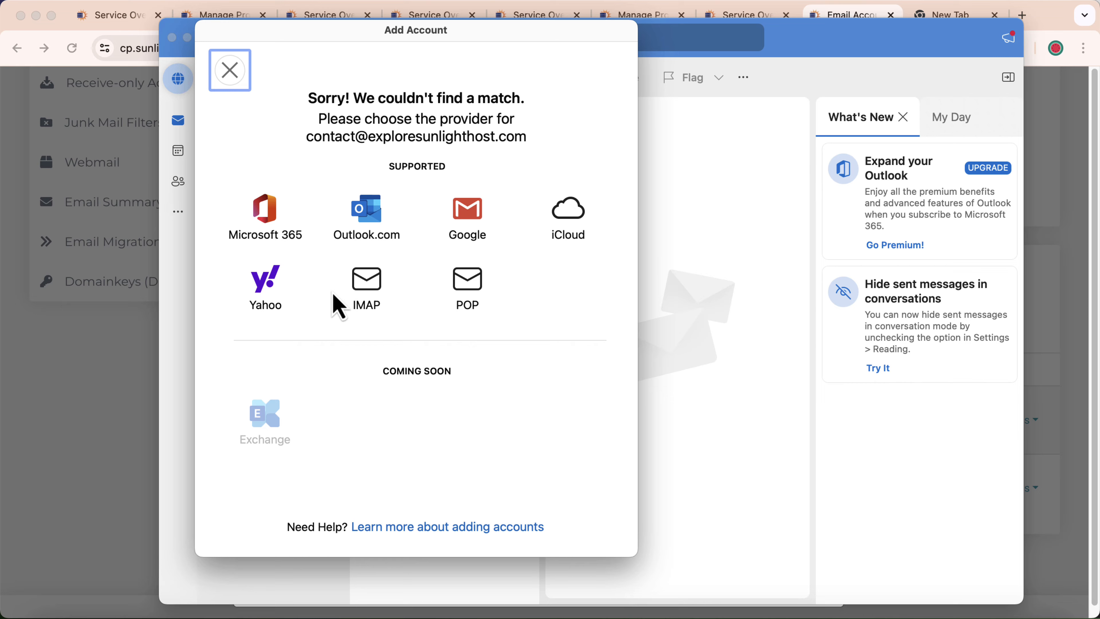
pyautogui.click(367, 295)
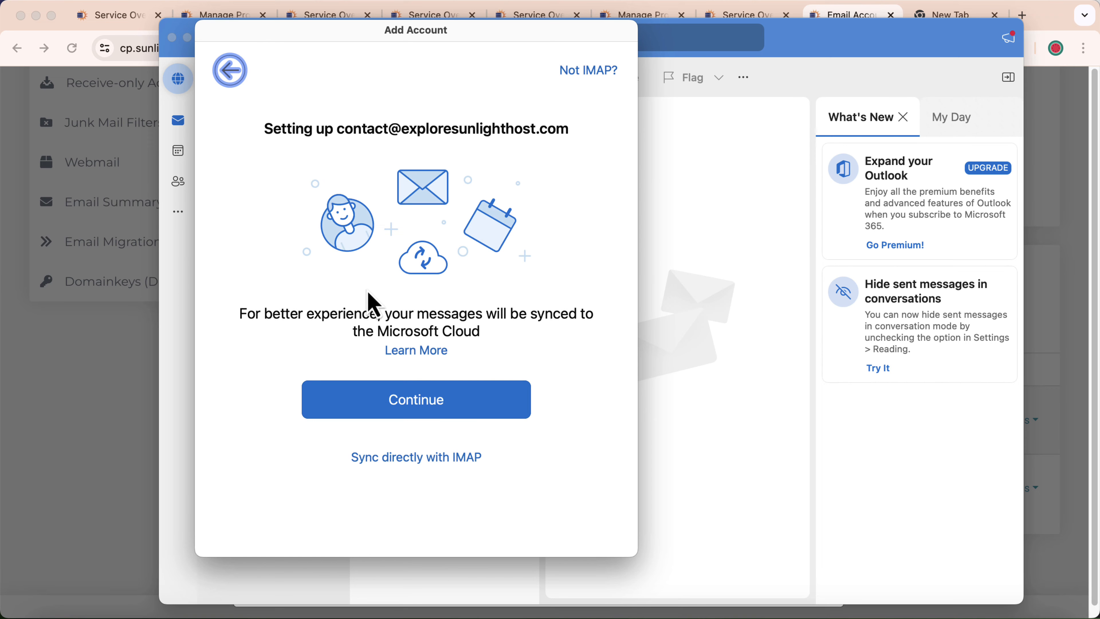
pyautogui.click(424, 412)
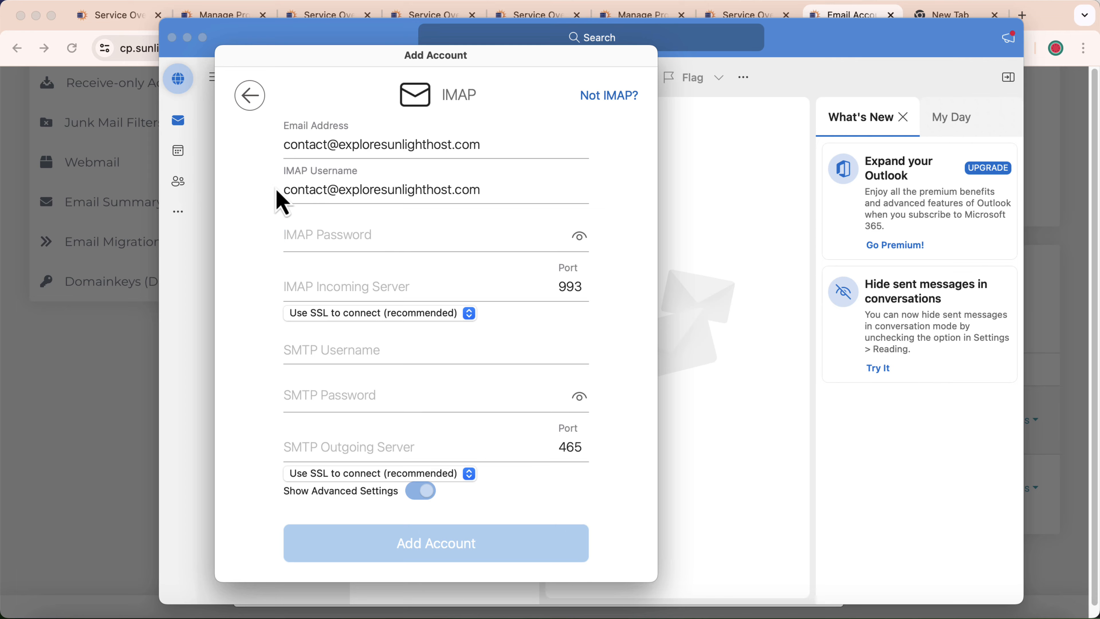
# Copy the IMAP username into the SMTP Username field
pyautogui.moveTo(285, 189); pyautogui.dragTo(481, 189)
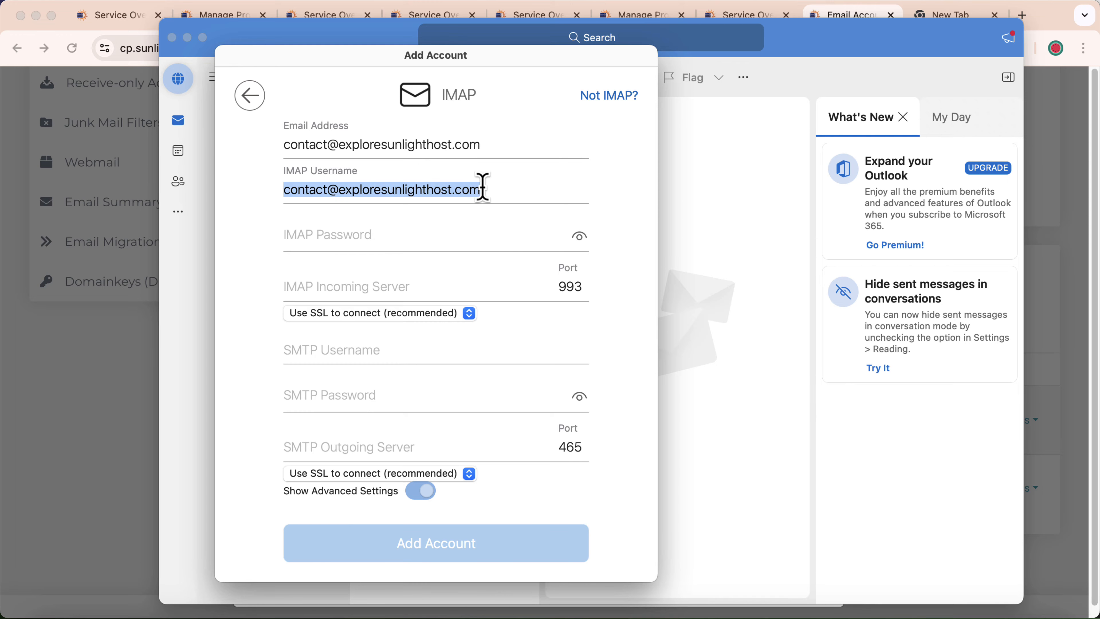
pyautogui.rightClick(454, 195)
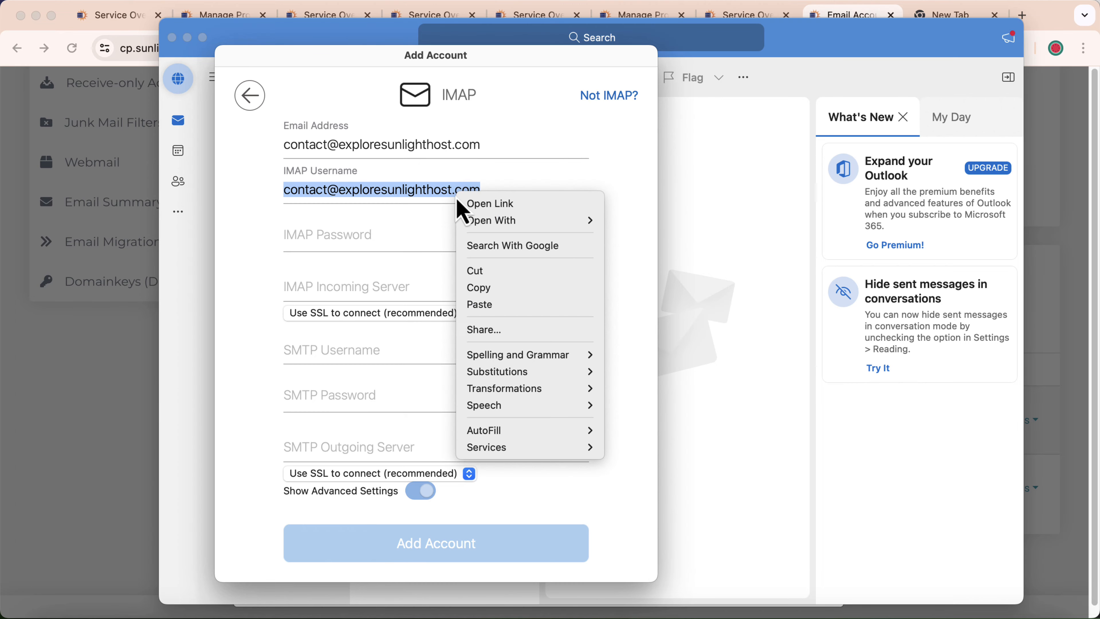
pyautogui.click(498, 288)
pyautogui.rightClick(329, 351)
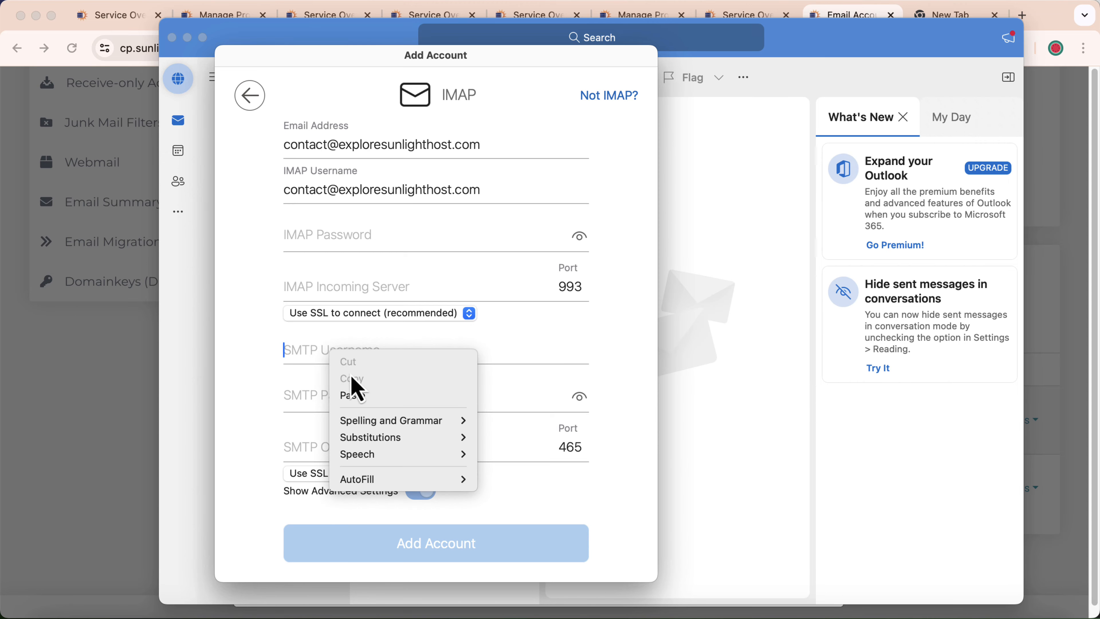
pyautogui.click(367, 395)
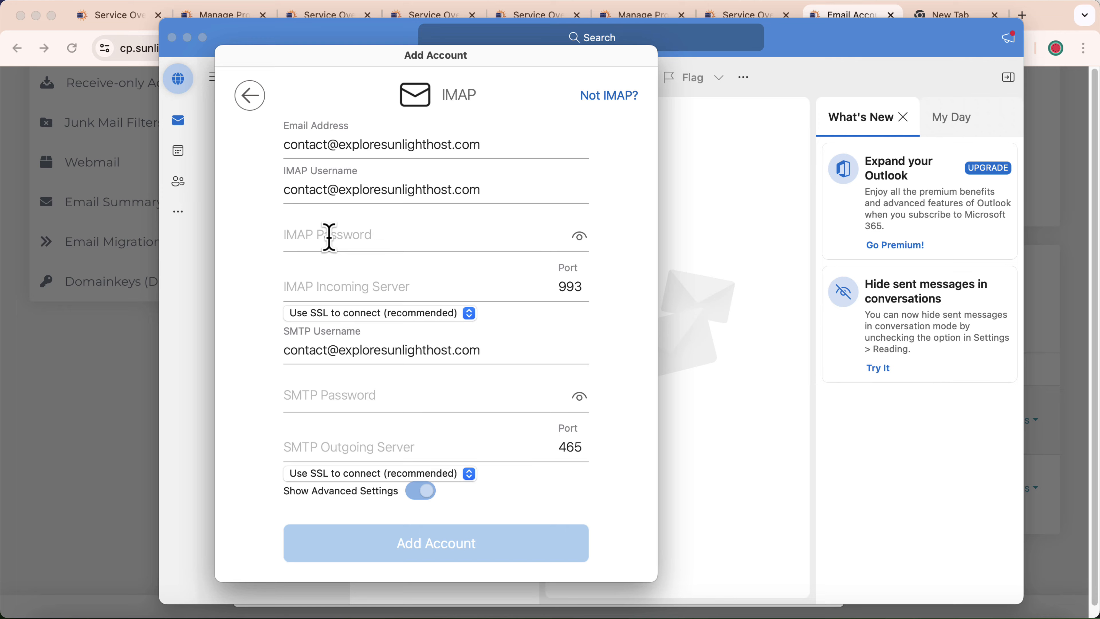
# Paste the account password into both IMAP Password and SMTP Password
pyautogui.press('super+v')
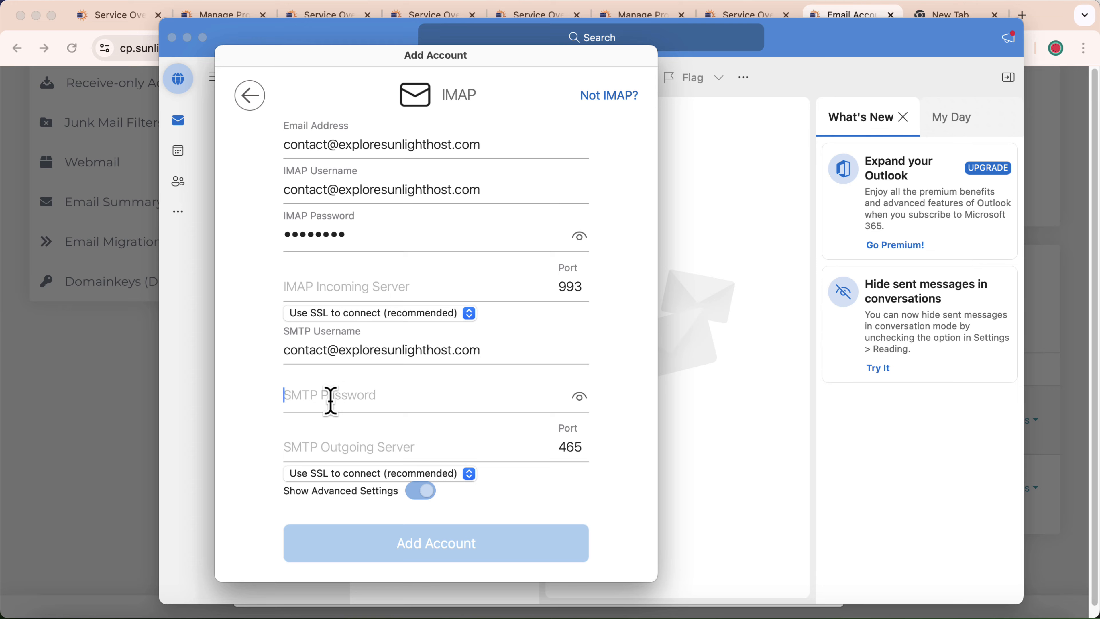
pyautogui.press('super+v')
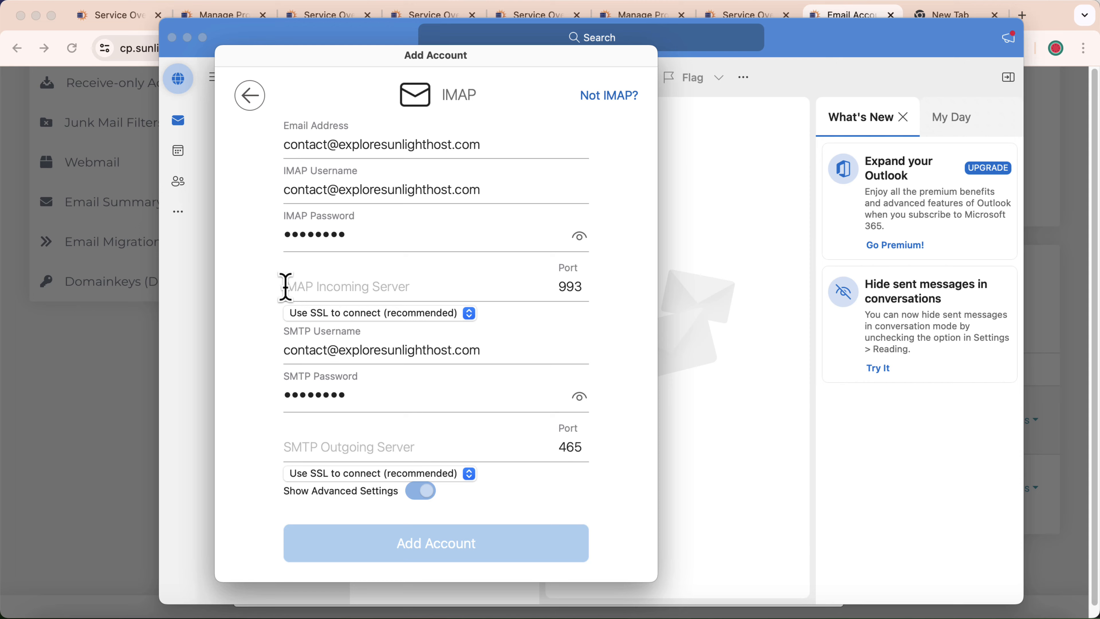
pyautogui.click(144, 332)
# Copy the incoming IMAP server host name from Account Setup and return to Outlook's form
pyautogui.click(291, 322)
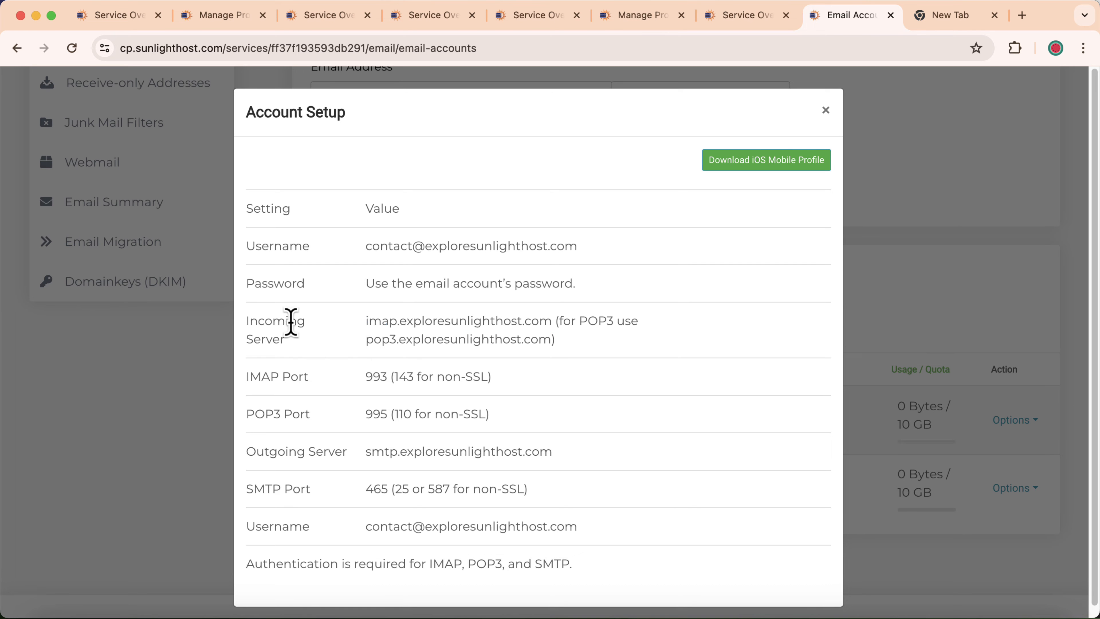
pyautogui.moveTo(364, 321); pyautogui.dragTo(526, 320)
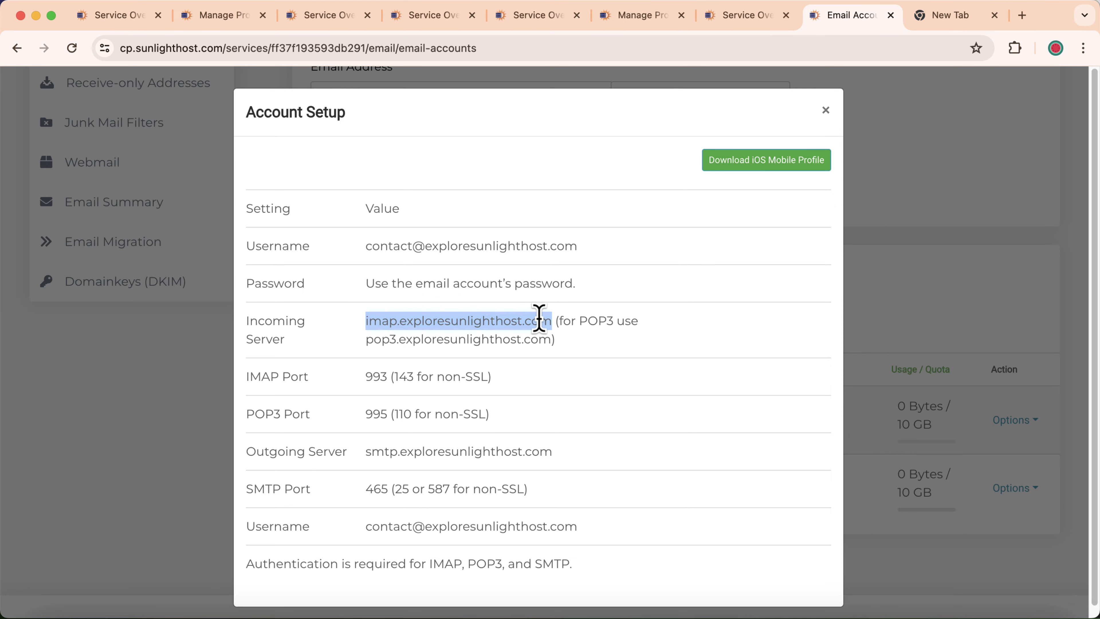
pyautogui.rightClick(537, 316)
pyautogui.click(558, 353)
pyautogui.click(998, 614)
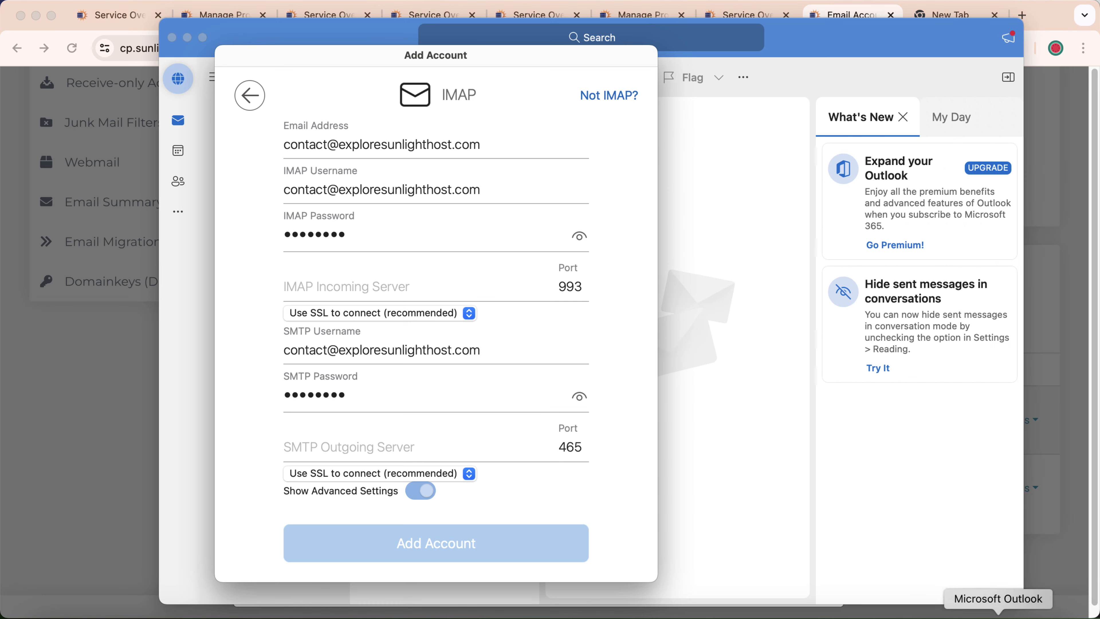
pyautogui.rightClick(315, 283)
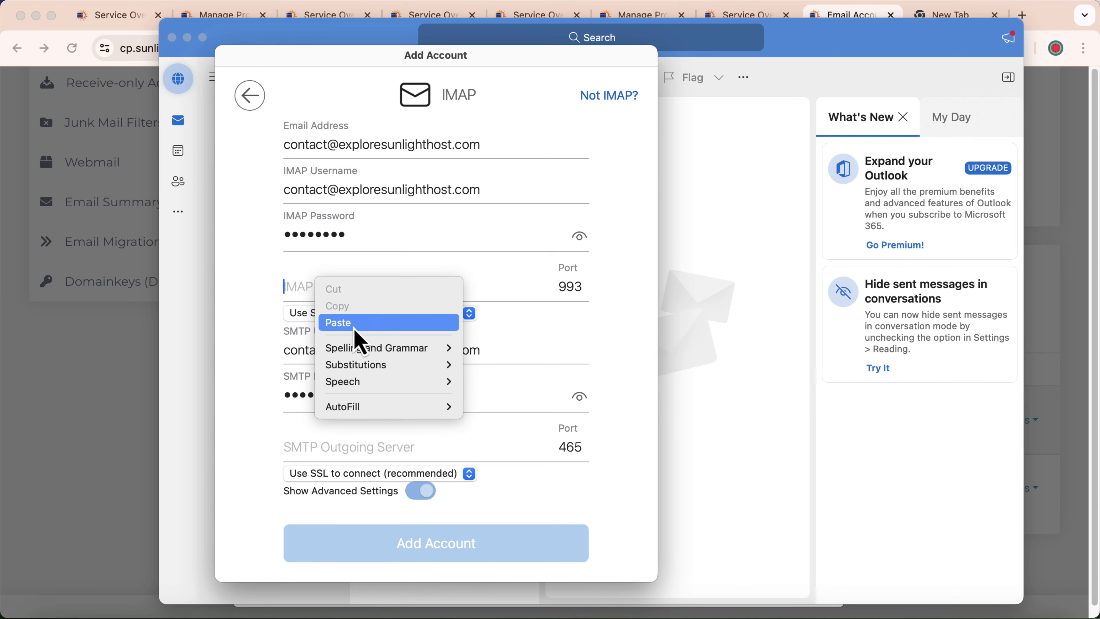
# Fill in incoming server imap.exploresunlighthost.com and outgoing server smtp.exploresunlighthost.com
pyautogui.click(355, 323)
pyautogui.click(155, 376)
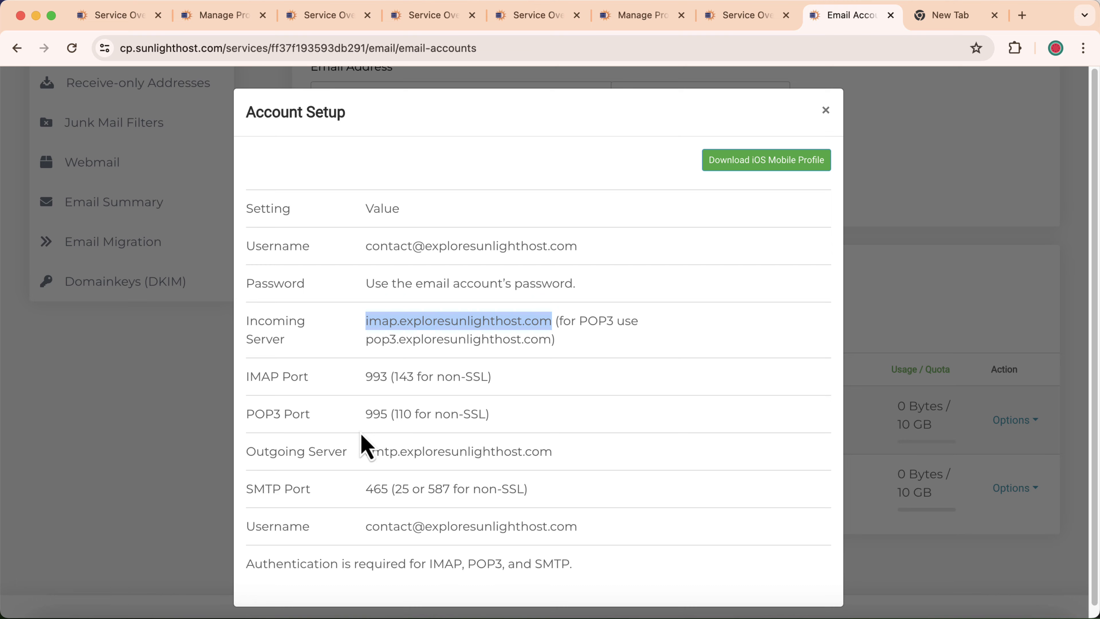
pyautogui.moveTo(365, 455); pyautogui.dragTo(546, 465)
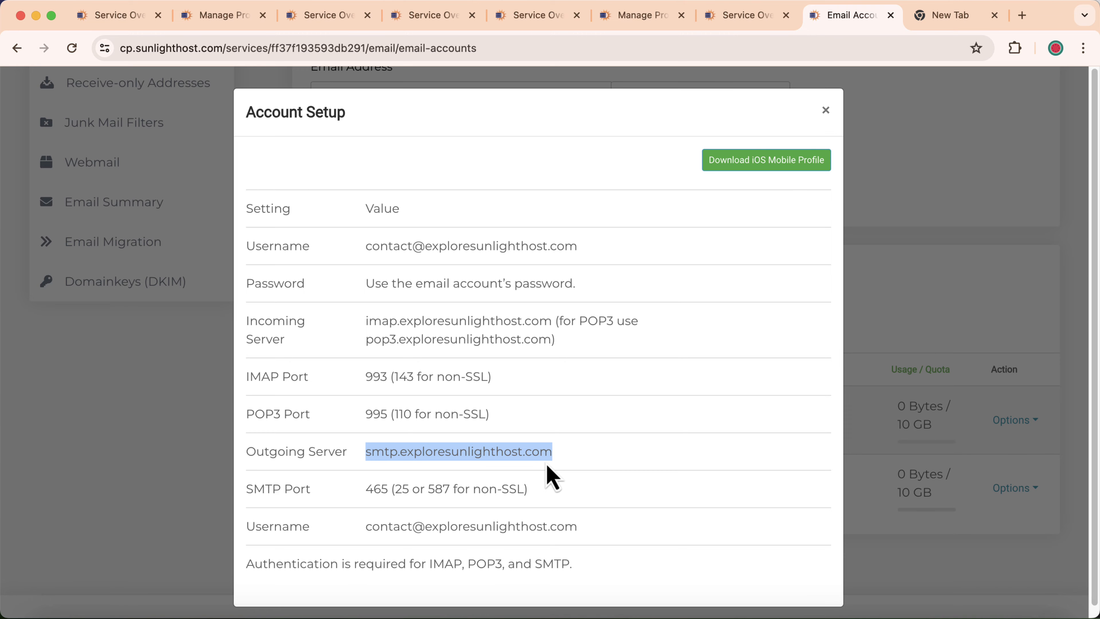
pyautogui.rightClick(540, 455)
pyautogui.click(574, 446)
pyautogui.click(998, 614)
pyautogui.rightClick(313, 449)
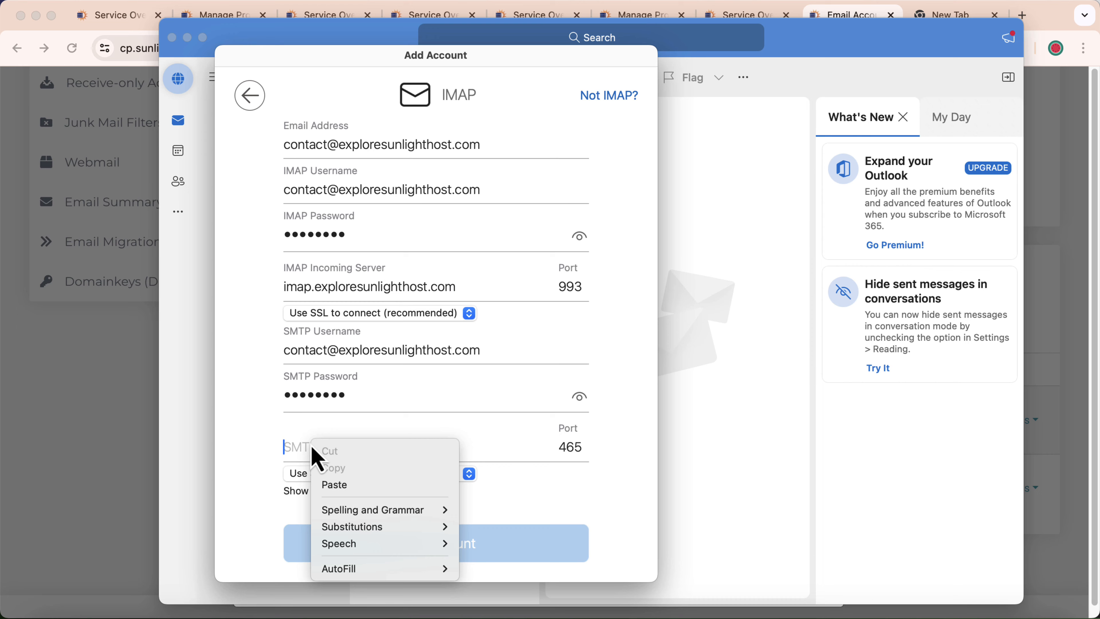
pyautogui.click(352, 484)
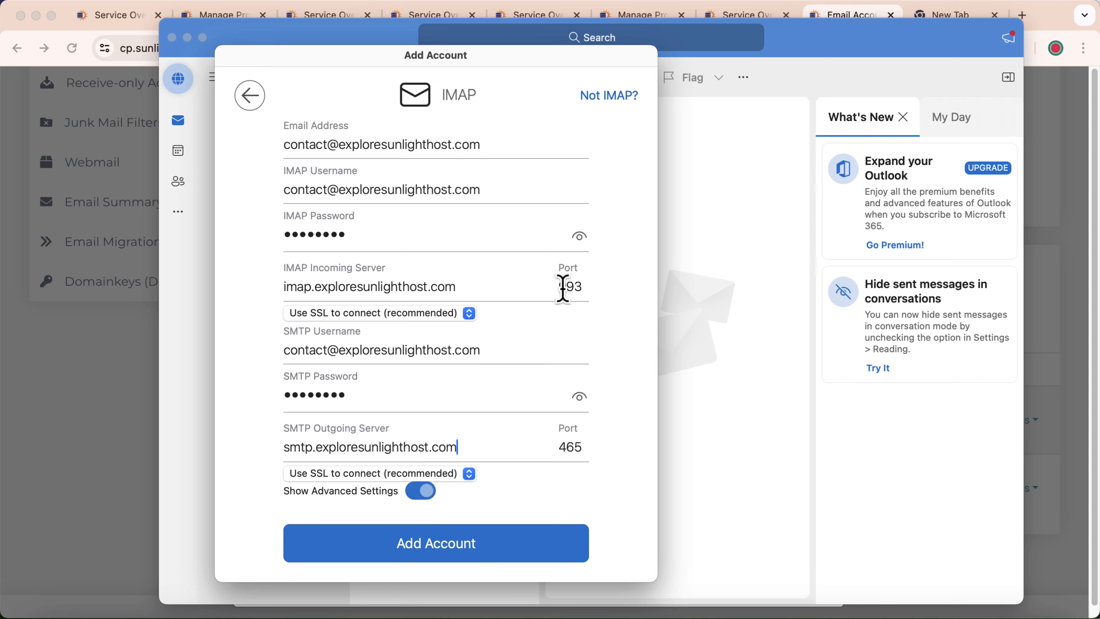
# Cross-check the IMAP port 993 against the control panel's Account Setup details
pyautogui.click(114, 345)
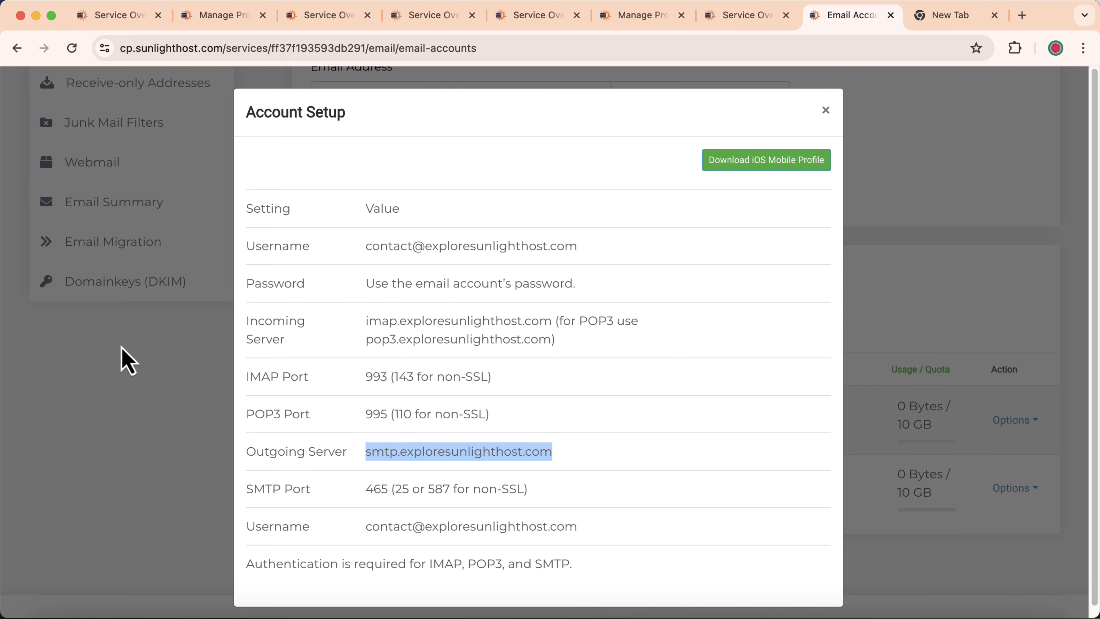
pyautogui.moveTo(365, 378); pyautogui.dragTo(377, 377)
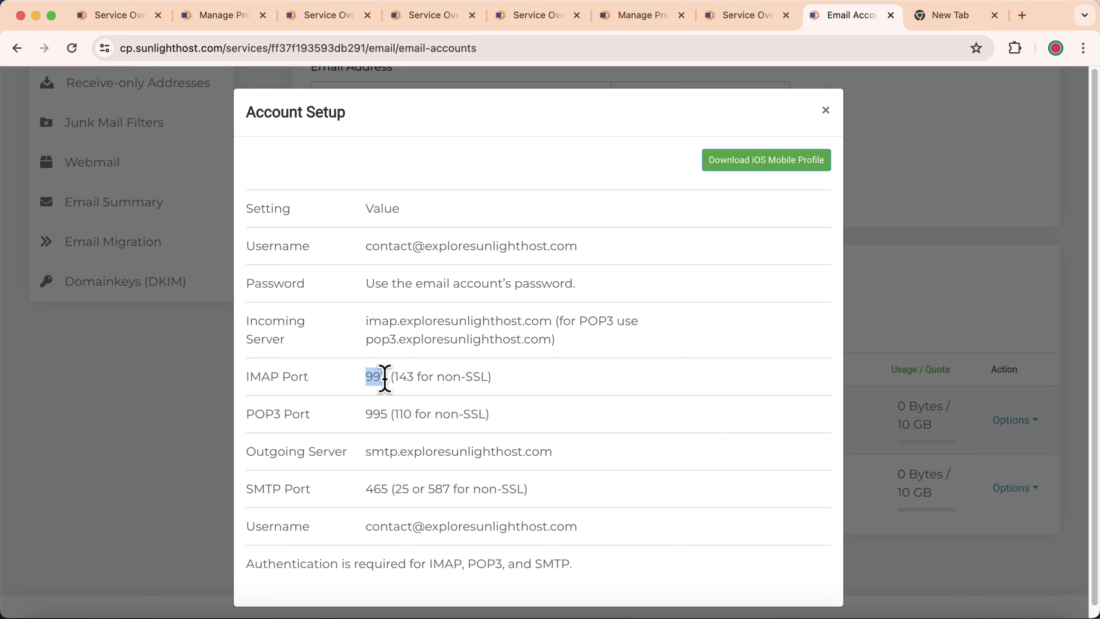
pyautogui.click(933, 612)
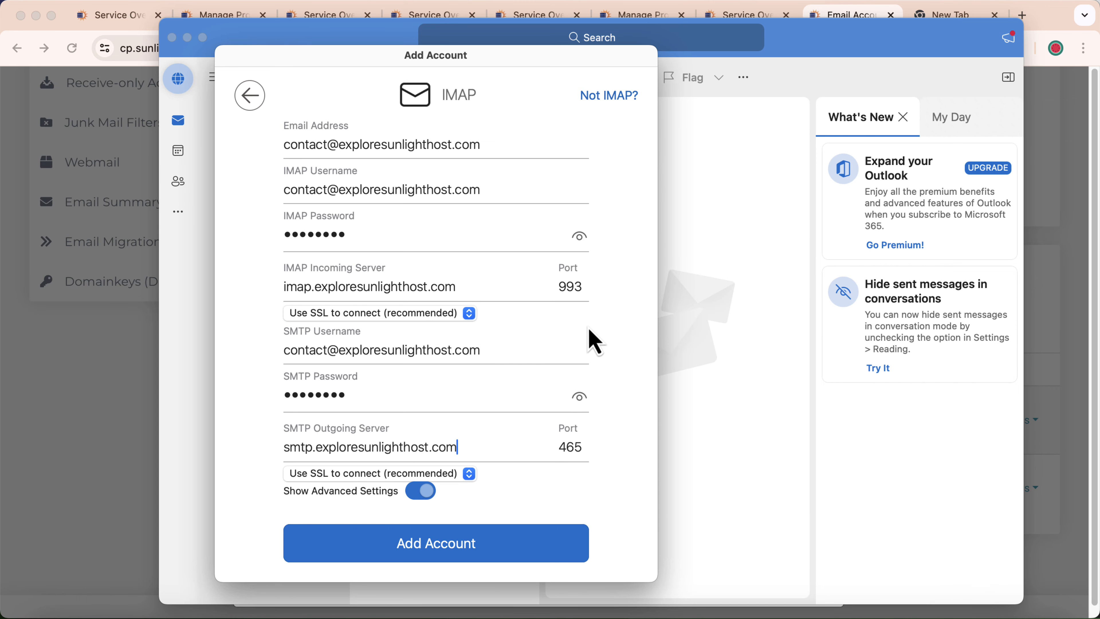
pyautogui.click(145, 409)
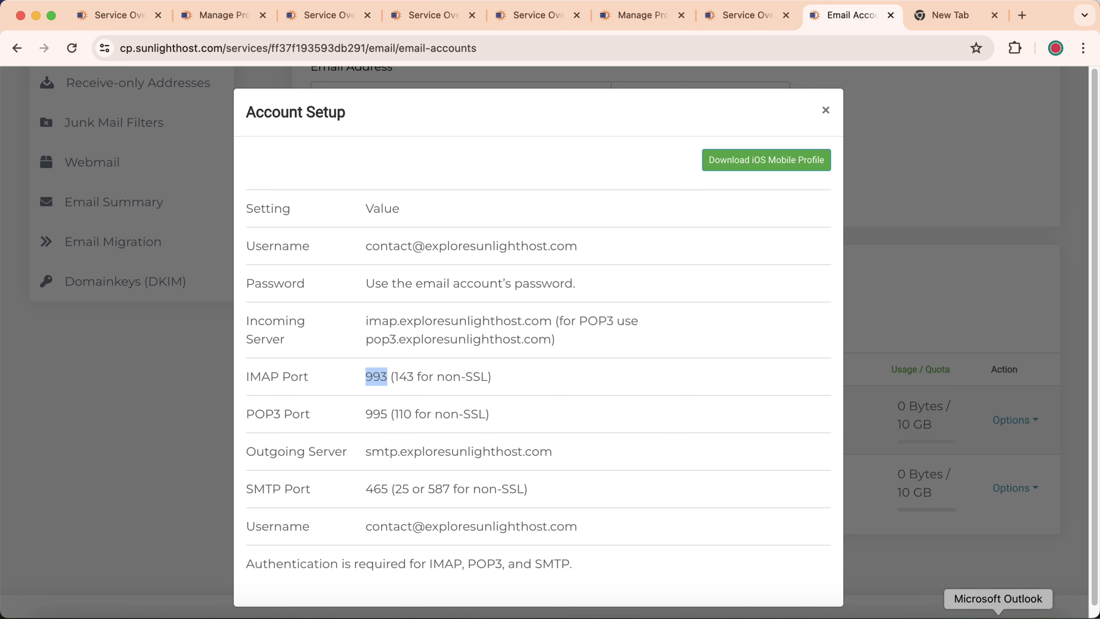
pyautogui.click(933, 612)
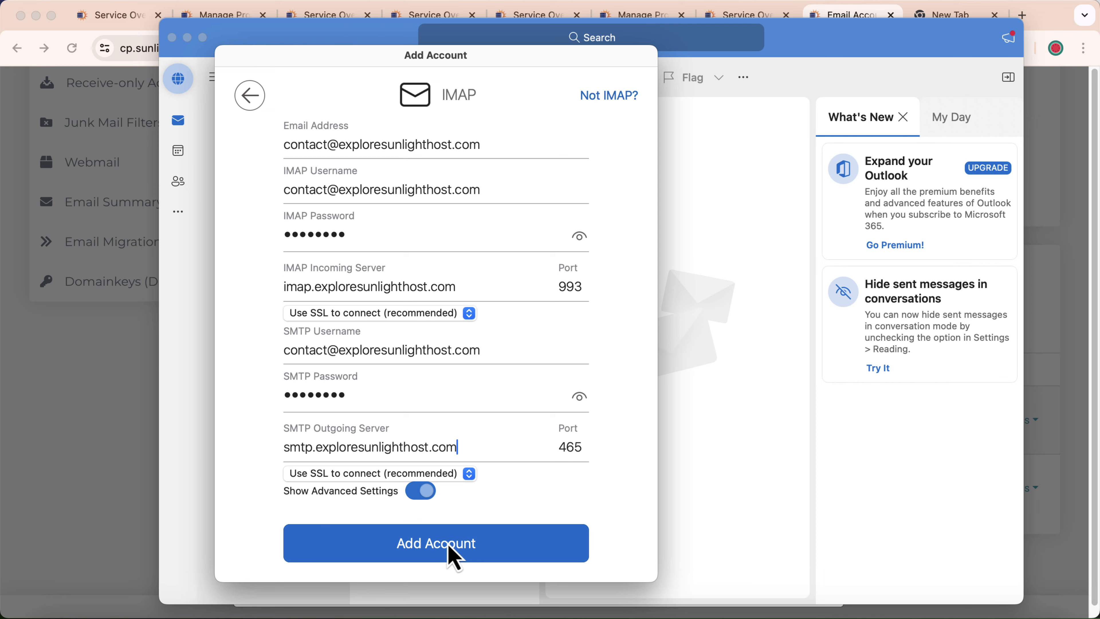
# Add the contact mailbox as an IMAP account, declining optional data sharing in the privacy prompts
pyautogui.click(454, 553)
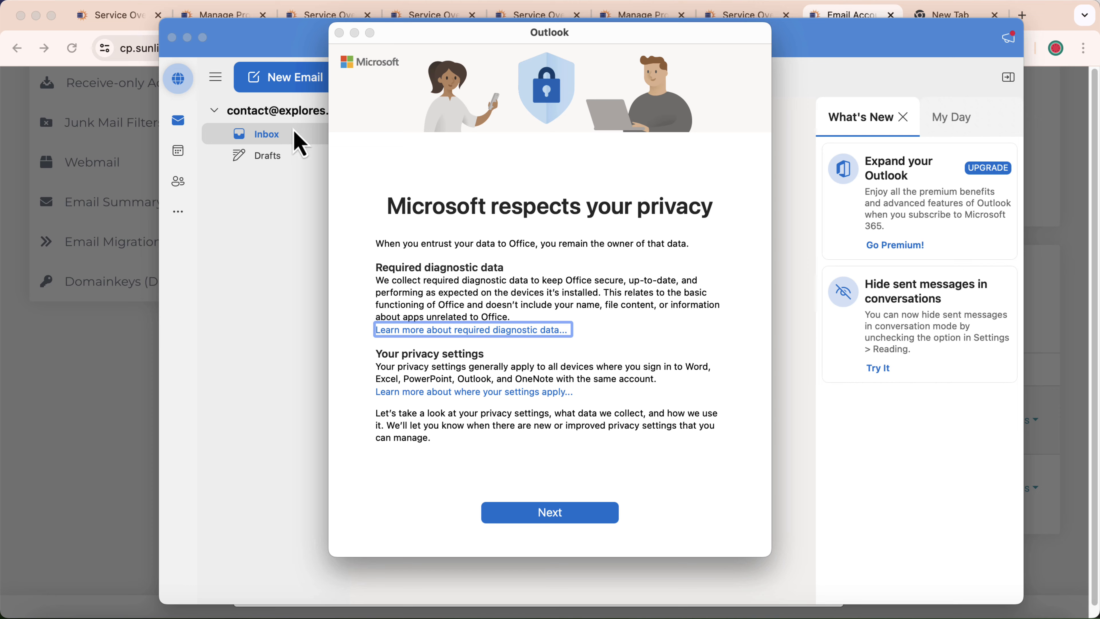
pyautogui.click(550, 520)
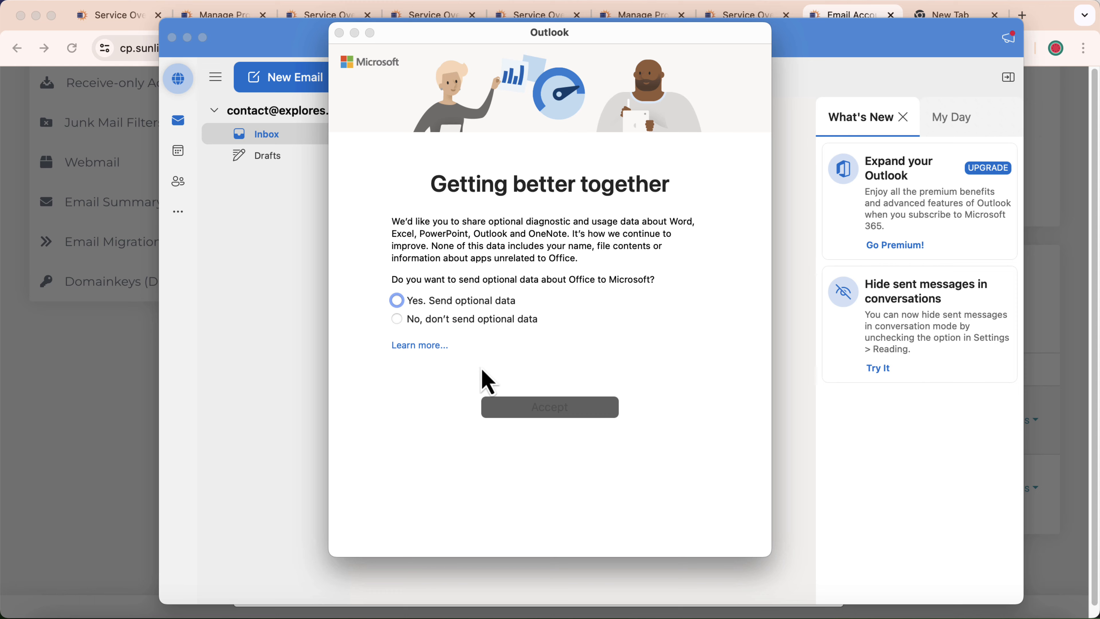
pyautogui.click(437, 326)
pyautogui.click(549, 409)
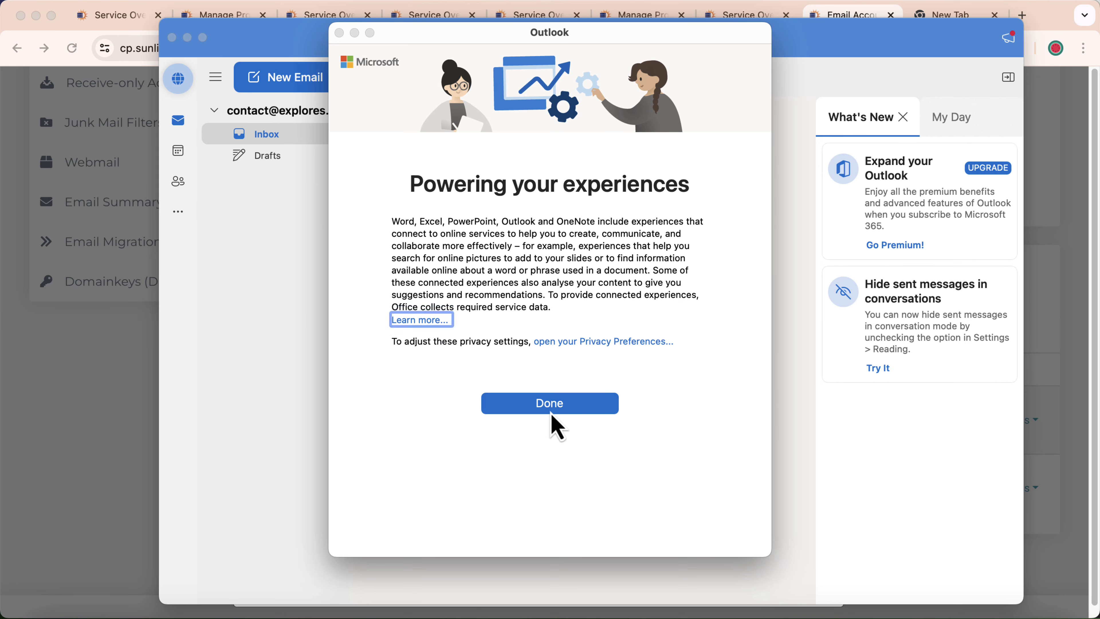
pyautogui.click(547, 409)
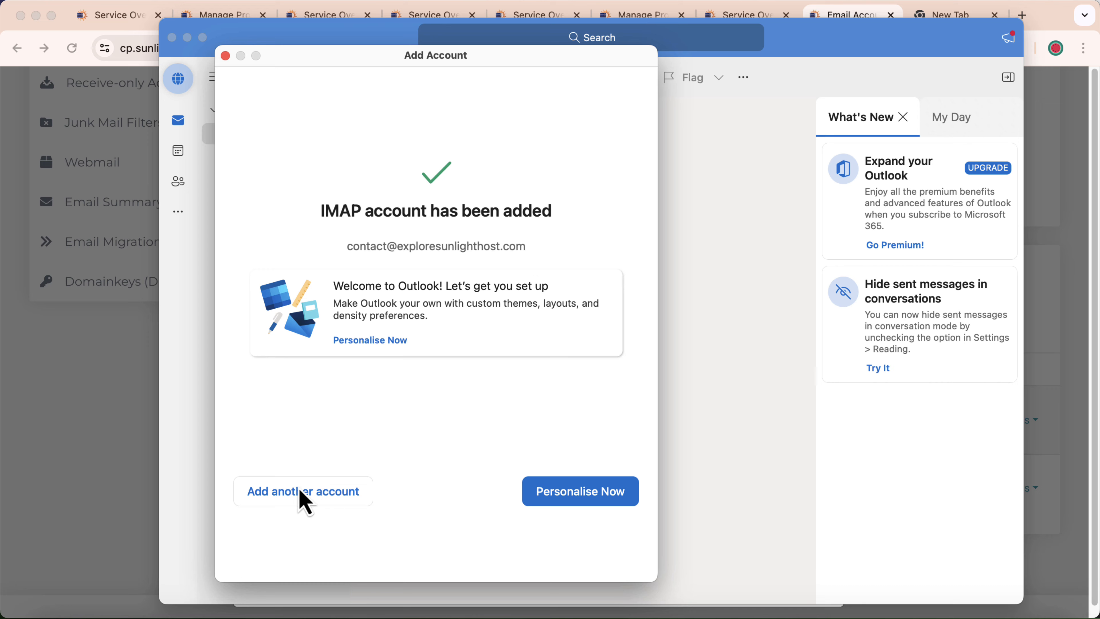
# Dismiss the account-added confirmation, skip appearance setup, and maximise Outlook to full screen
pyautogui.click(225, 55)
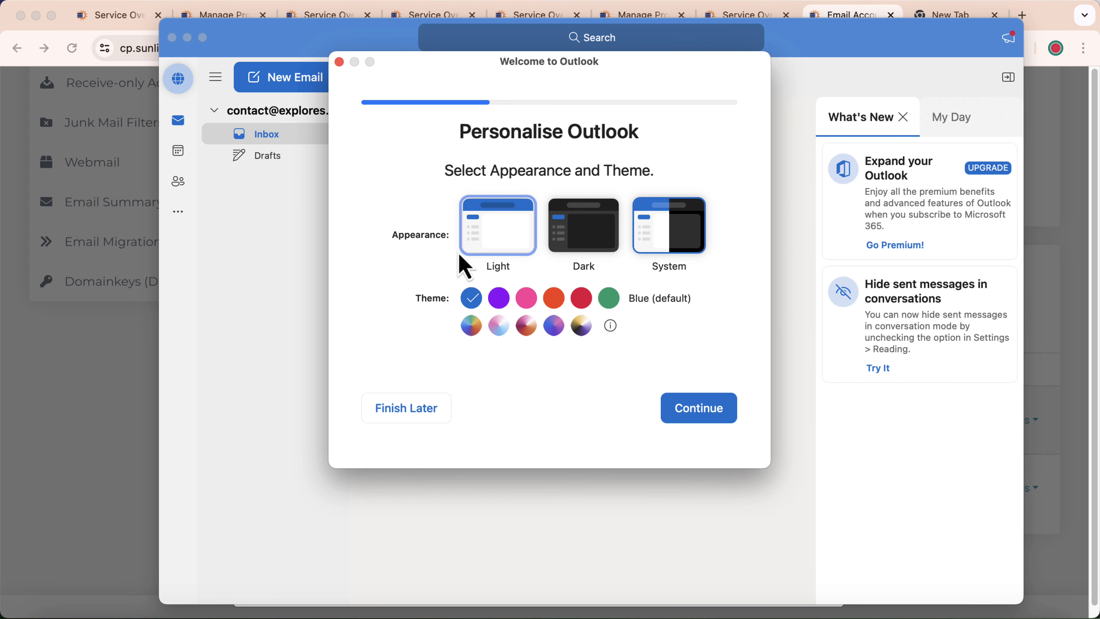
pyautogui.click(410, 418)
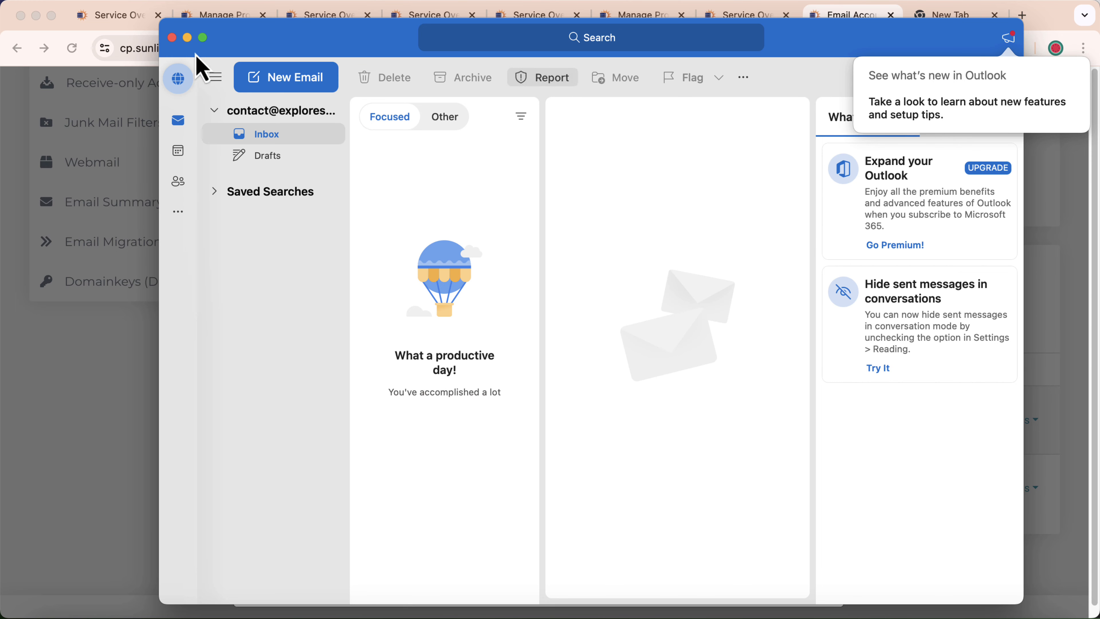
pyautogui.click(203, 39)
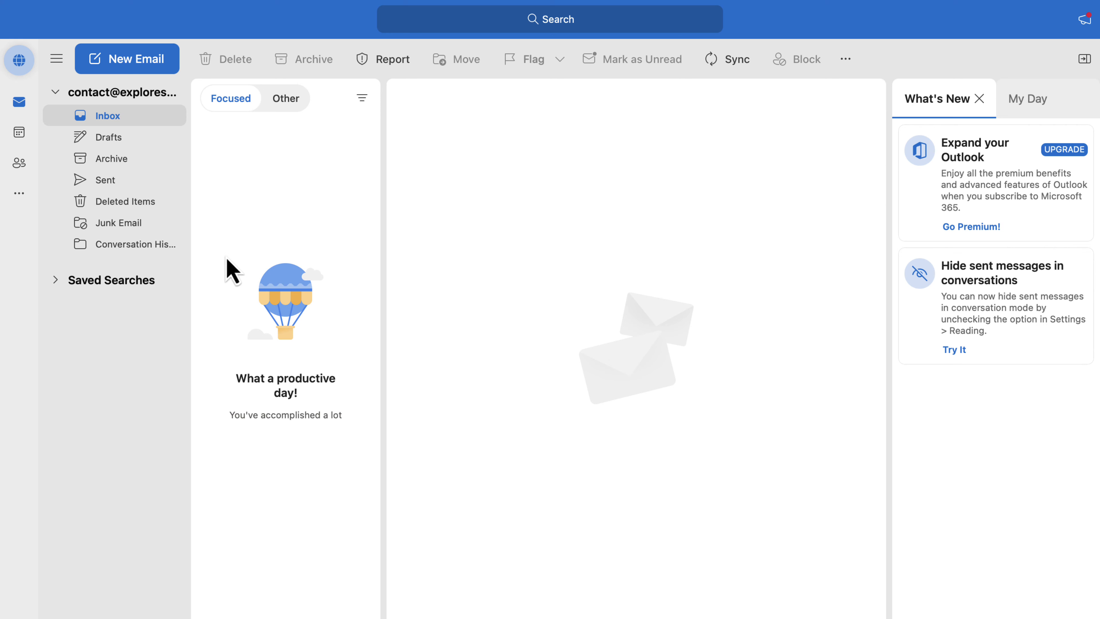
# Start a blank new email draft, then exit full screen and hide Outlook to reveal the browser
pyautogui.click(107, 99)
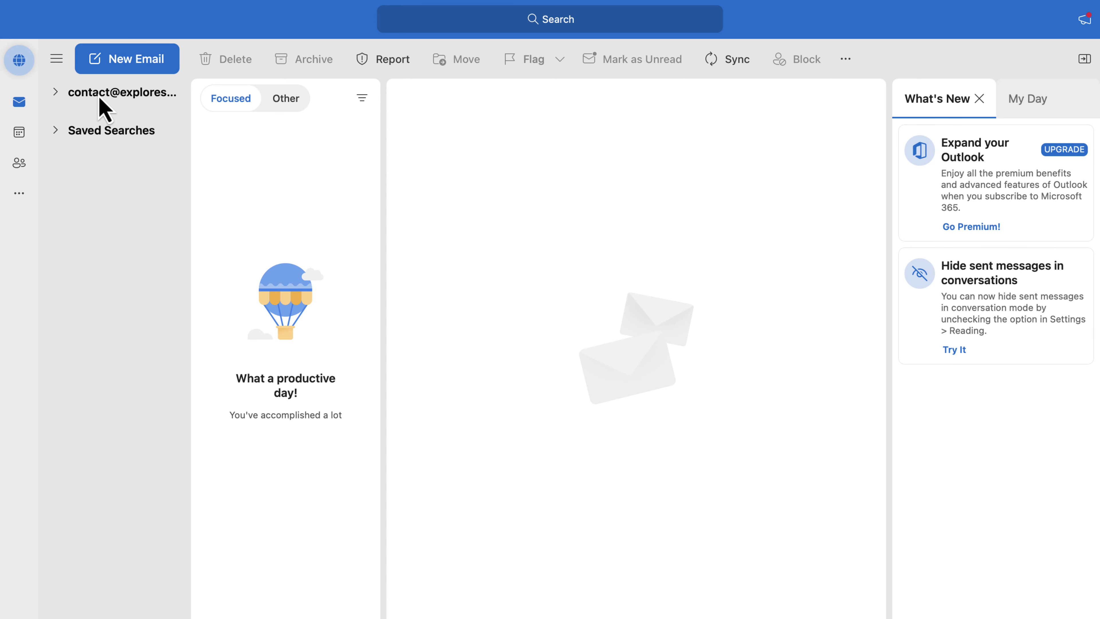
pyautogui.click(90, 98)
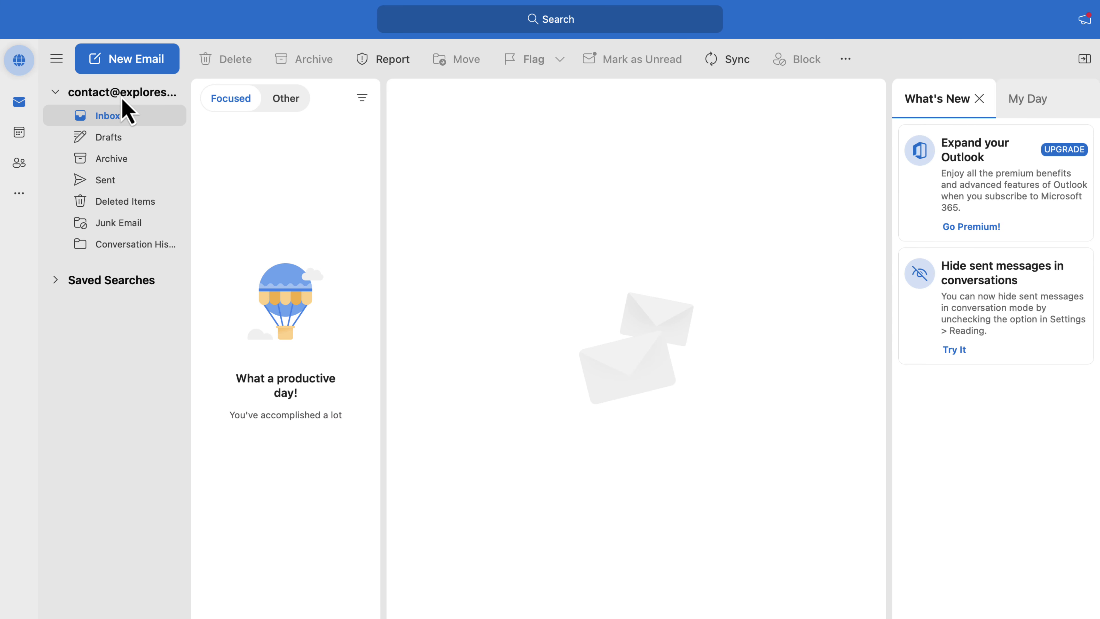
pyautogui.click(127, 68)
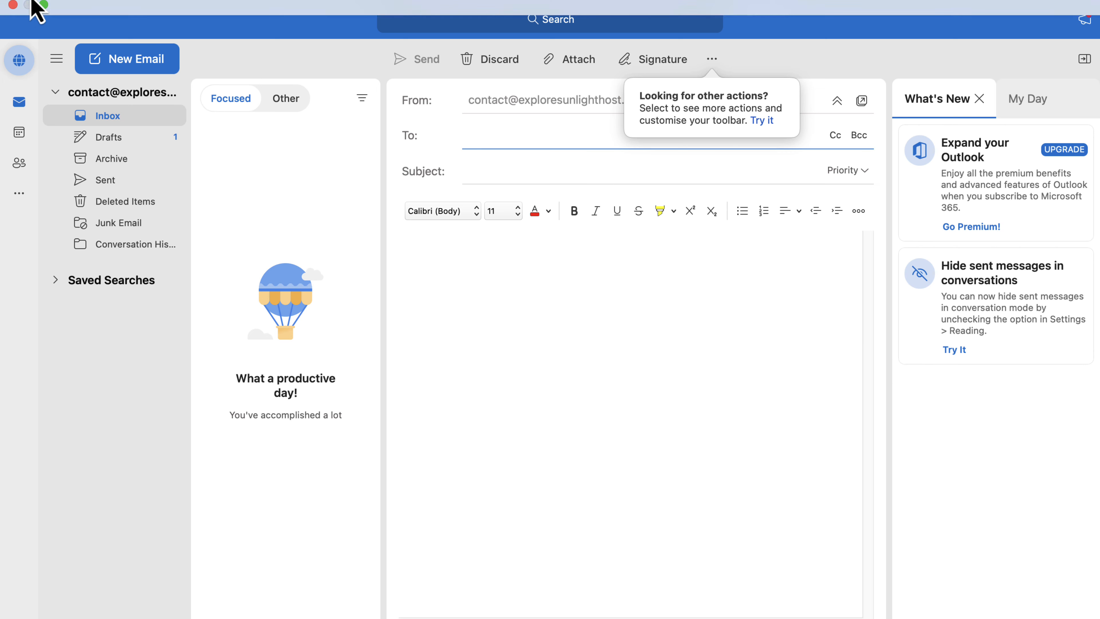
pyautogui.click(42, 8)
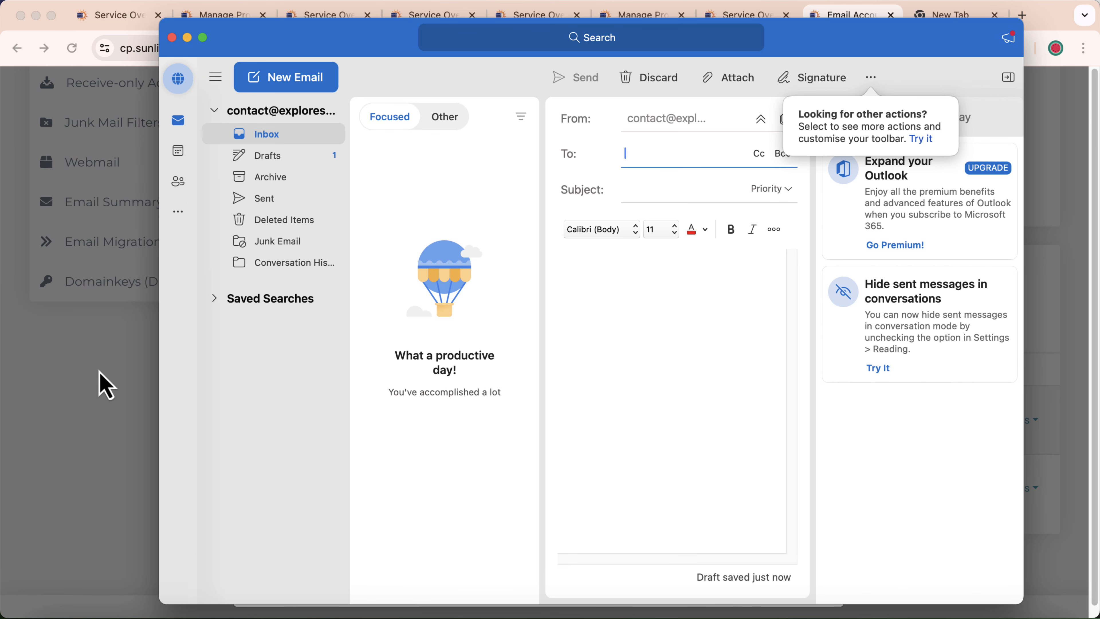
pyautogui.click(106, 386)
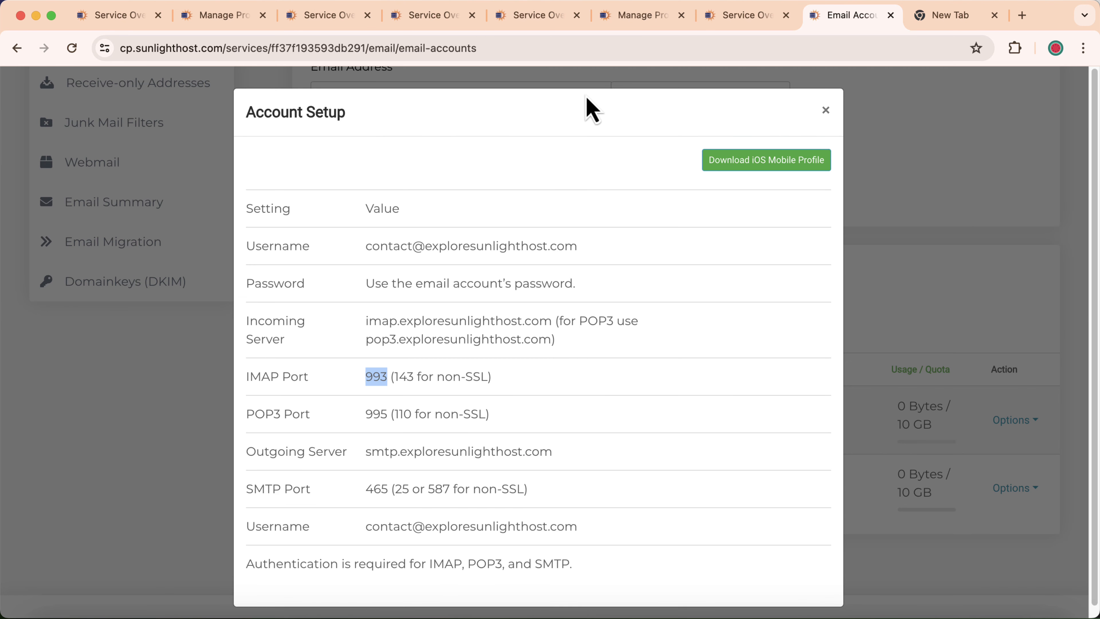
# Close Account Setup and open the info mailbox's webmail in a new tab
pyautogui.click(825, 110)
pyautogui.scroll(-2, 525, 418)
pyautogui.click(1033, 447)
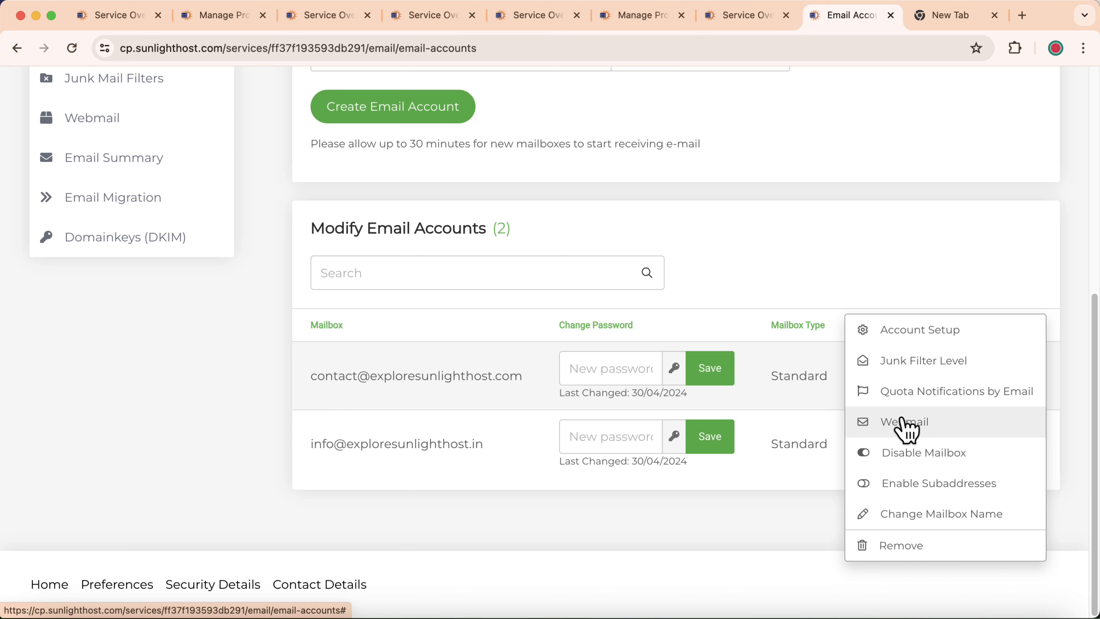
pyautogui.click(886, 423)
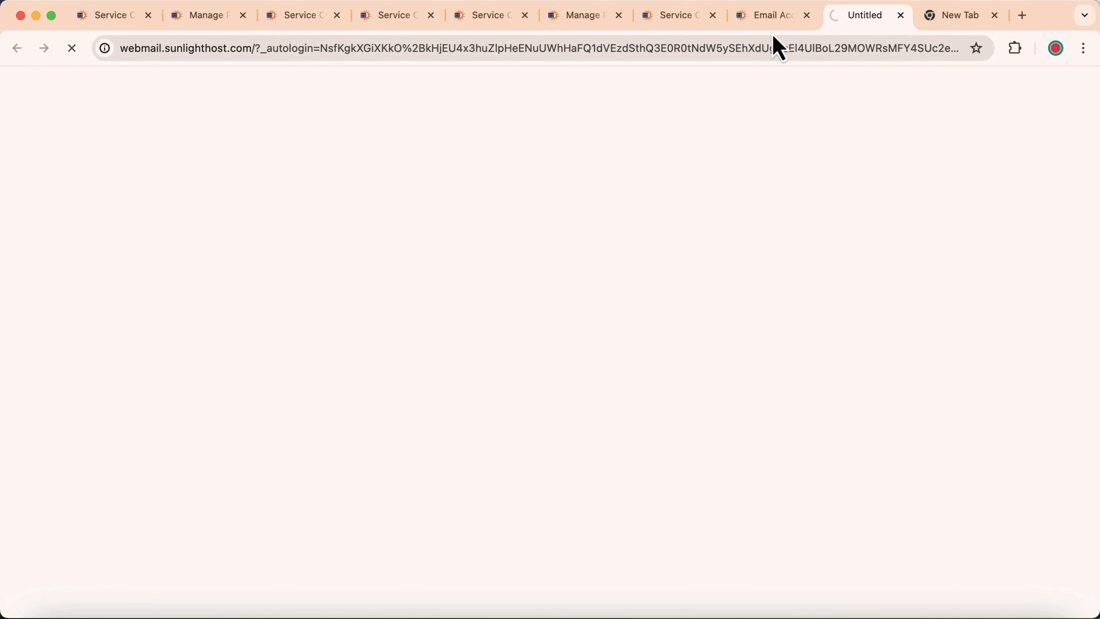
# Copy the info mailbox's address from the email accounts page and return to Outlook
pyautogui.click(775, 16)
pyautogui.moveTo(311, 449); pyautogui.dragTo(468, 442)
pyautogui.rightClick(455, 440)
pyautogui.click(482, 447)
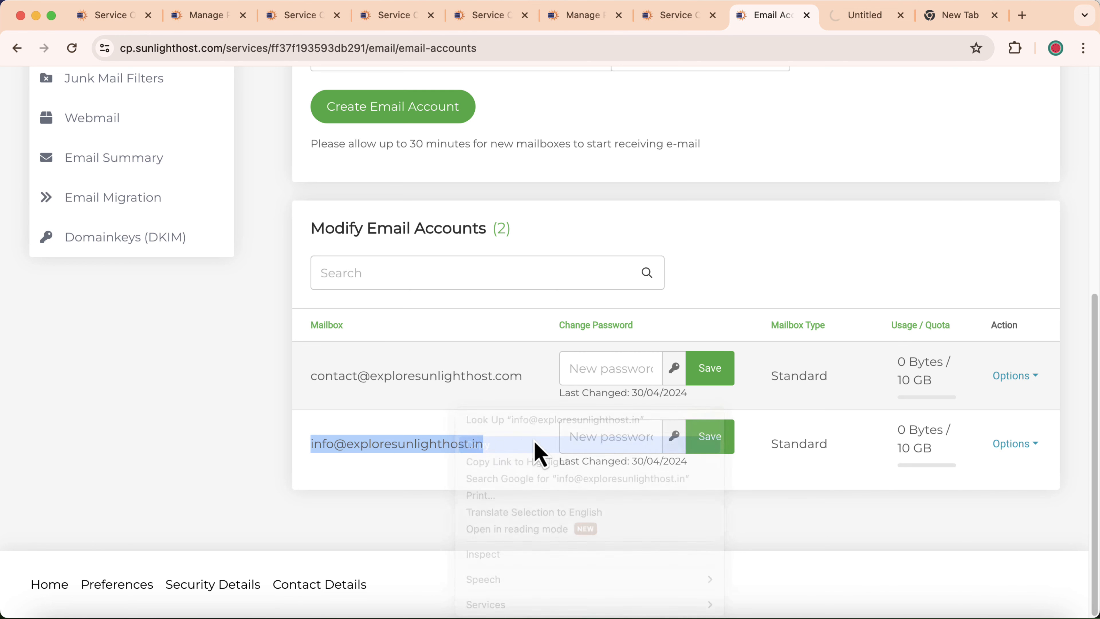
pyautogui.click(998, 617)
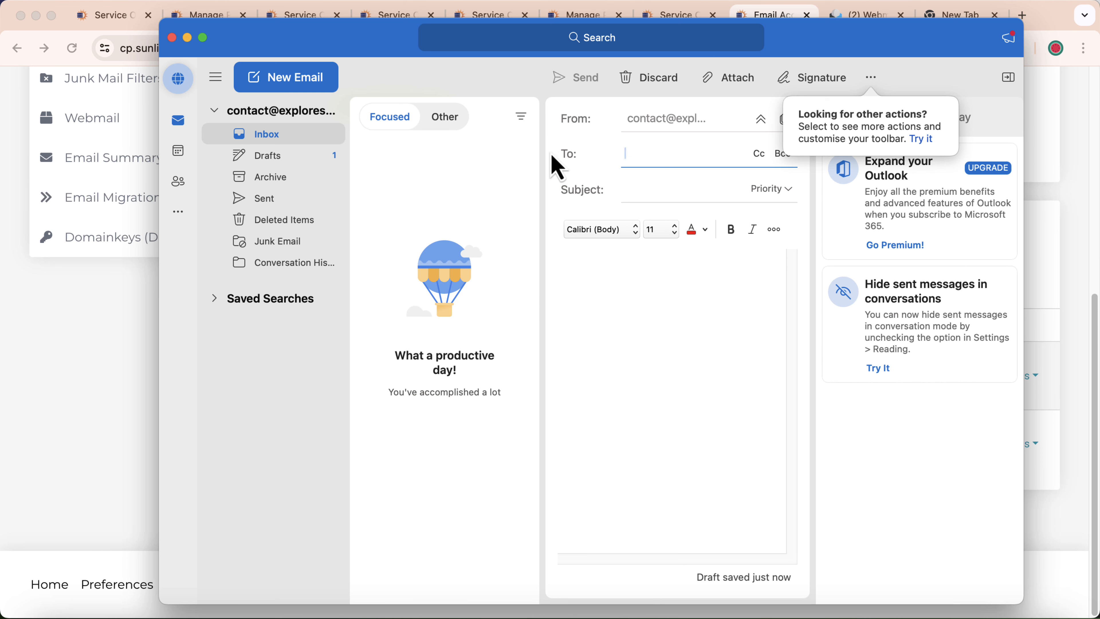
# Address the draft to the info mailbox with subject 'outlook' and body 'Hi'
pyautogui.rightClick(630, 154)
pyautogui.click(657, 198)
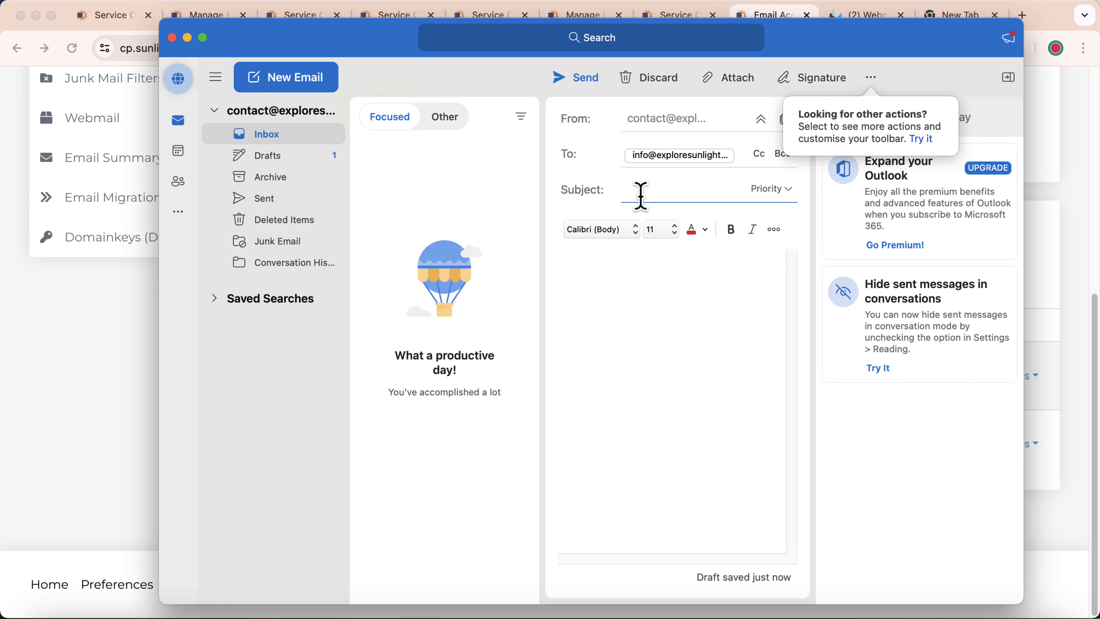
pyautogui.click(641, 197)
pyautogui.write('outlook')
pyautogui.click(654, 273)
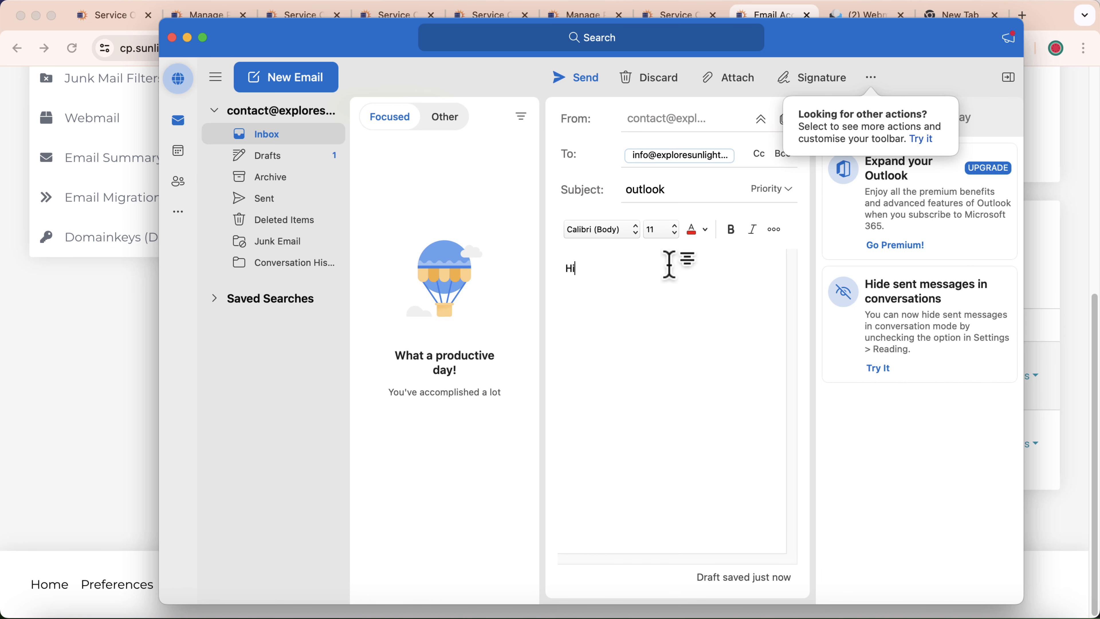
# Send the test email, refuse the notification permission, and return to the browser
pyautogui.click(574, 80)
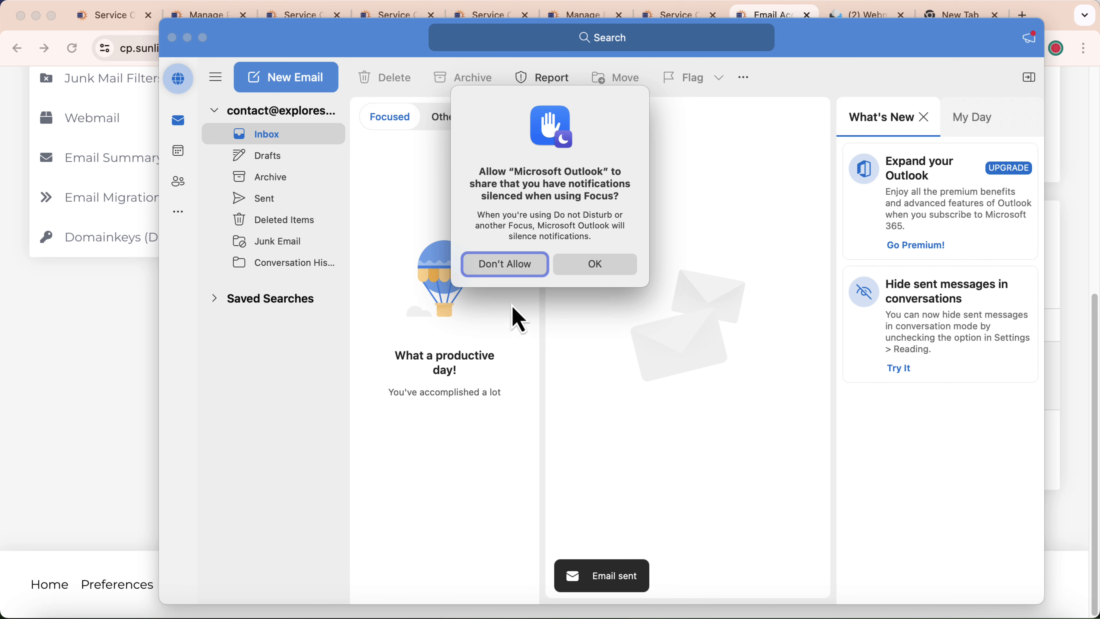
pyautogui.click(511, 266)
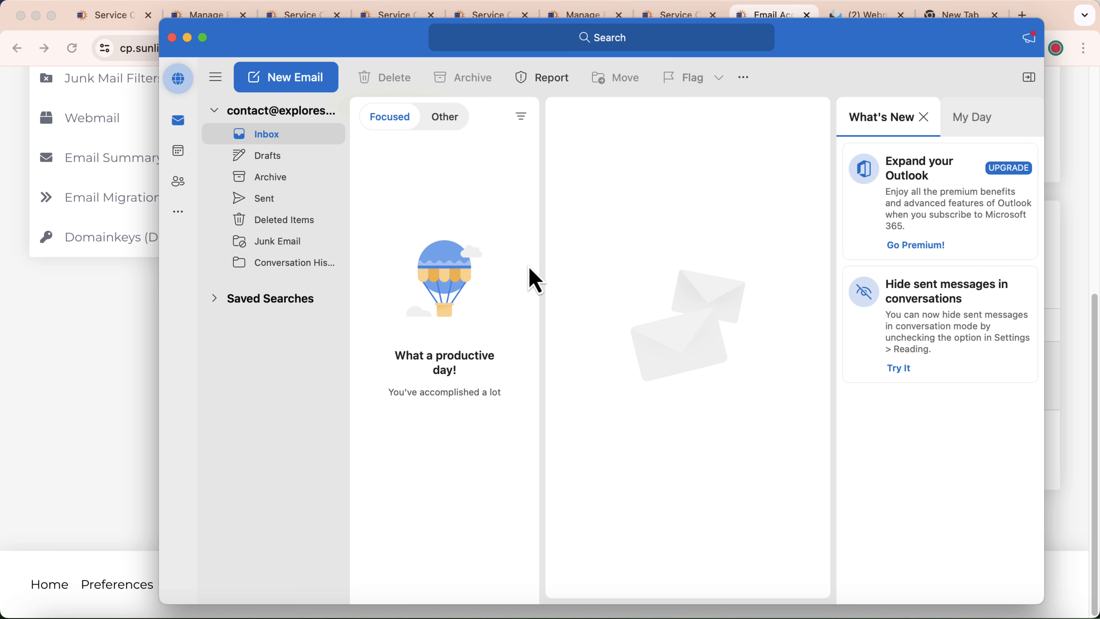
pyautogui.click(117, 342)
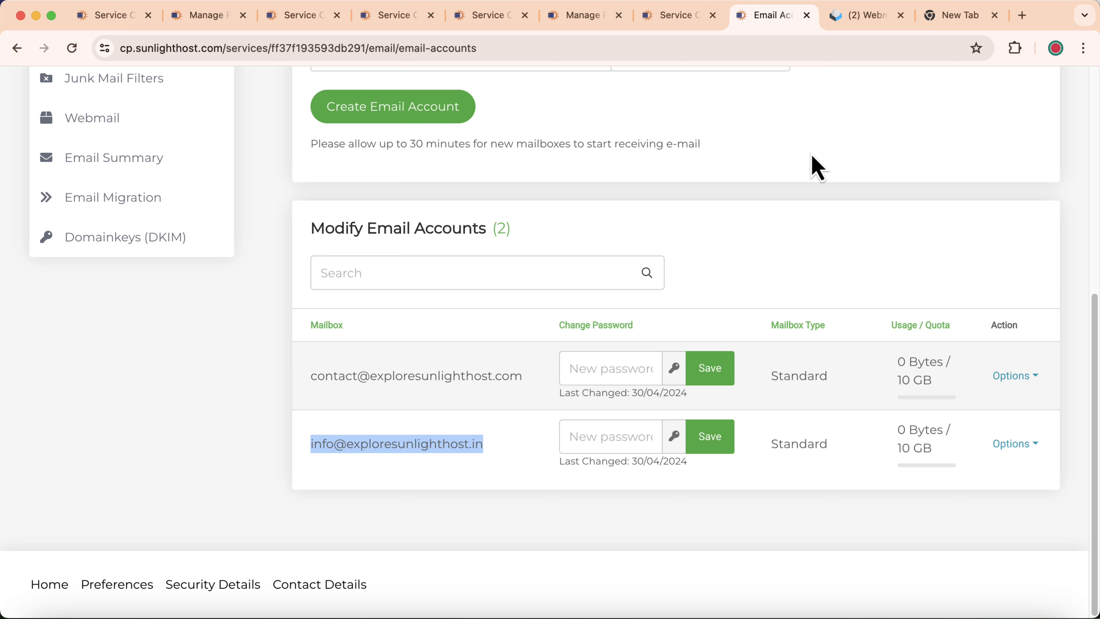
# Refresh the info webmail inbox, open the 'outlook' message, then check Outlook's Sent folder
pyautogui.click(872, 17)
pyautogui.click(453, 87)
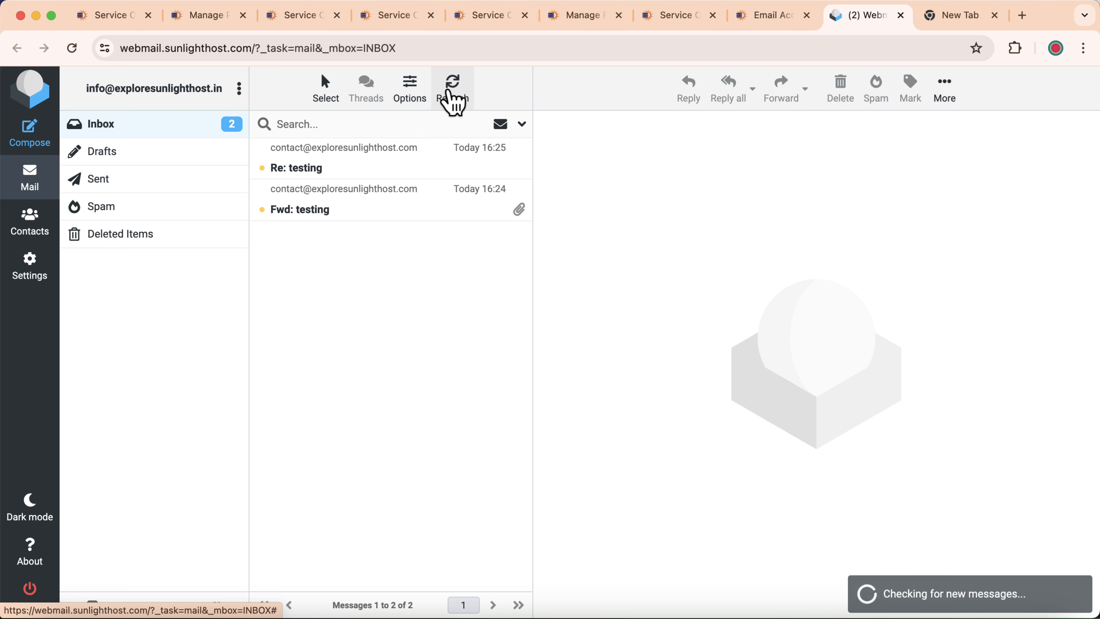
pyautogui.click(340, 170)
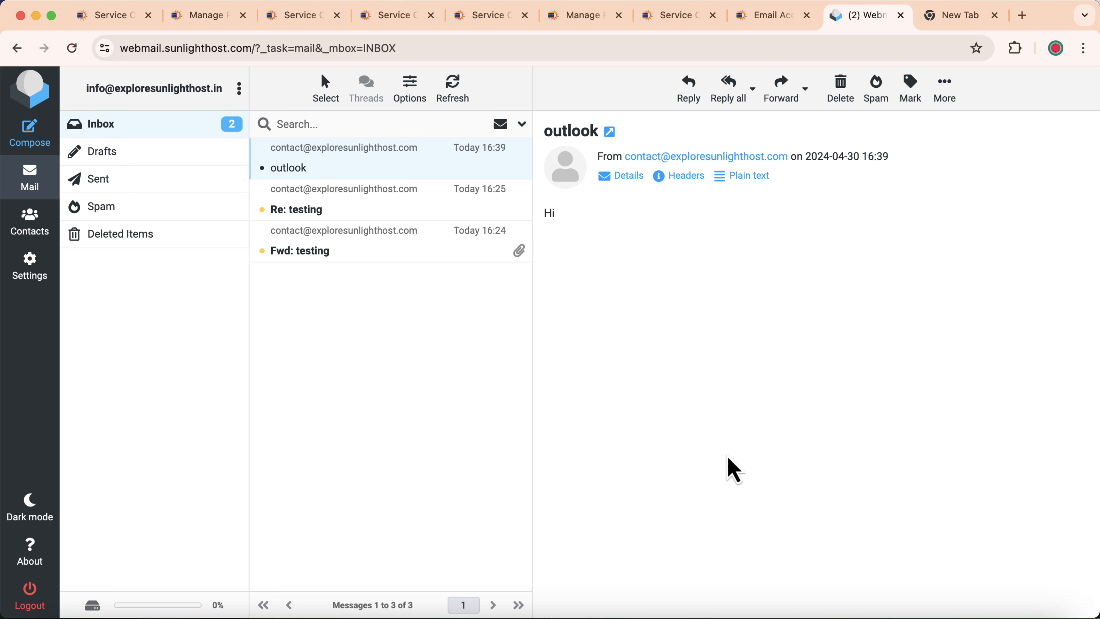
pyautogui.click(998, 616)
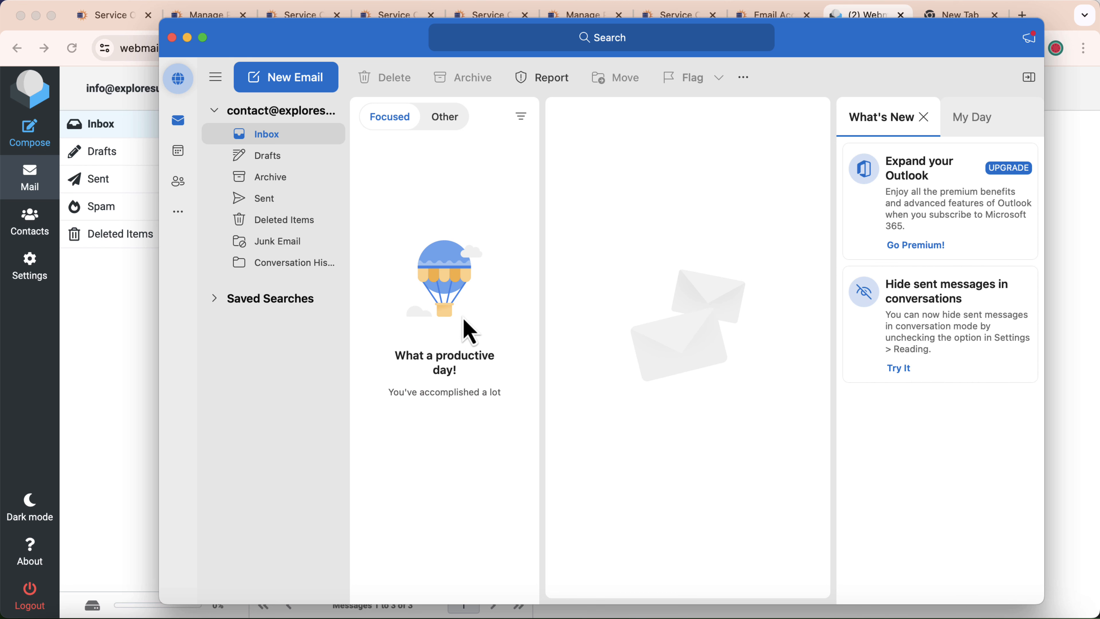
pyautogui.click(285, 203)
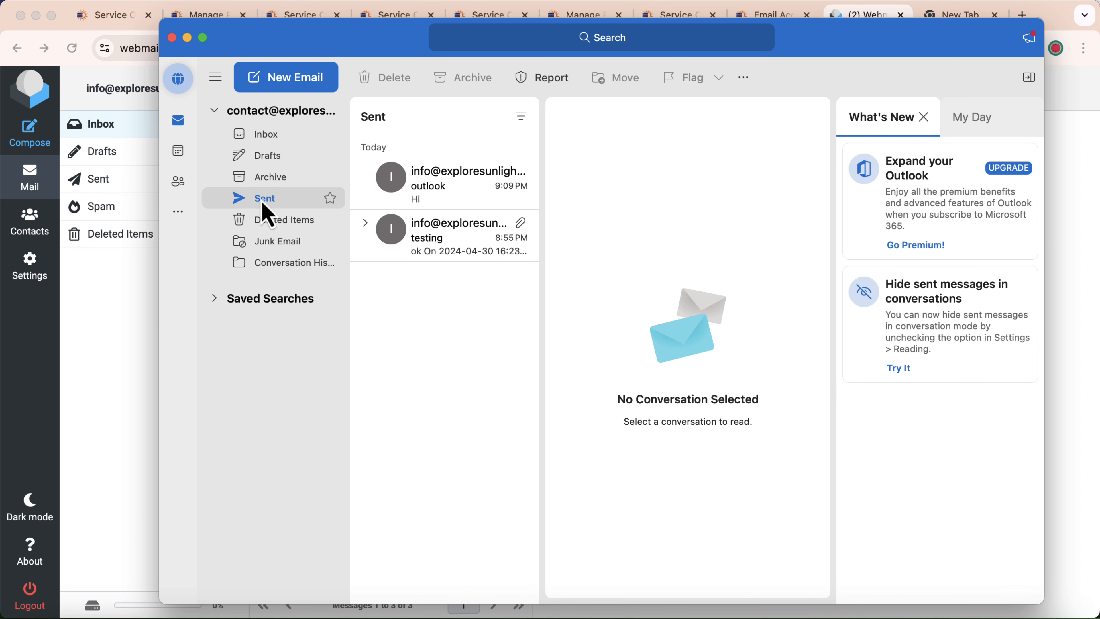